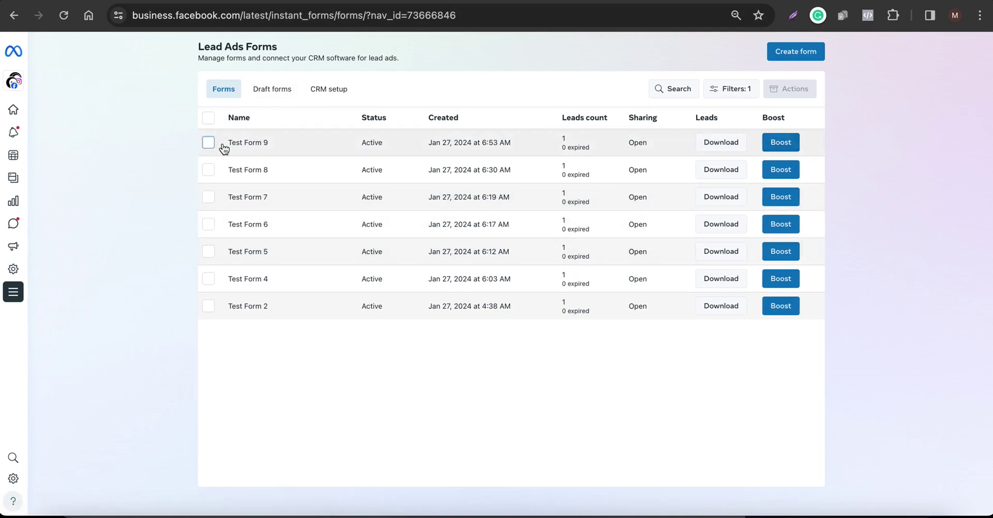
# Start a new lead form by duplicating the existing form Test Form 9
pyautogui.click(276, 149)
pyautogui.click(208, 143)
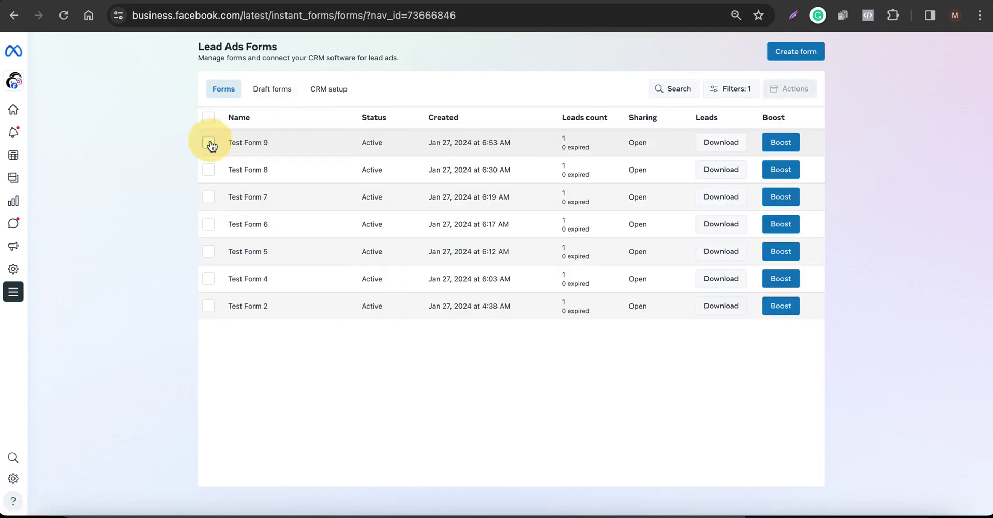
pyautogui.click(794, 51)
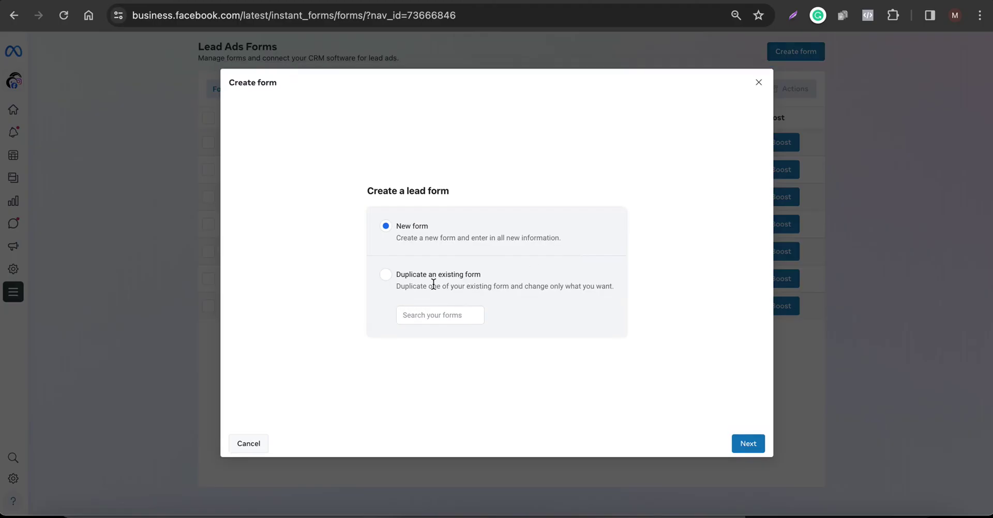
pyautogui.click(413, 277)
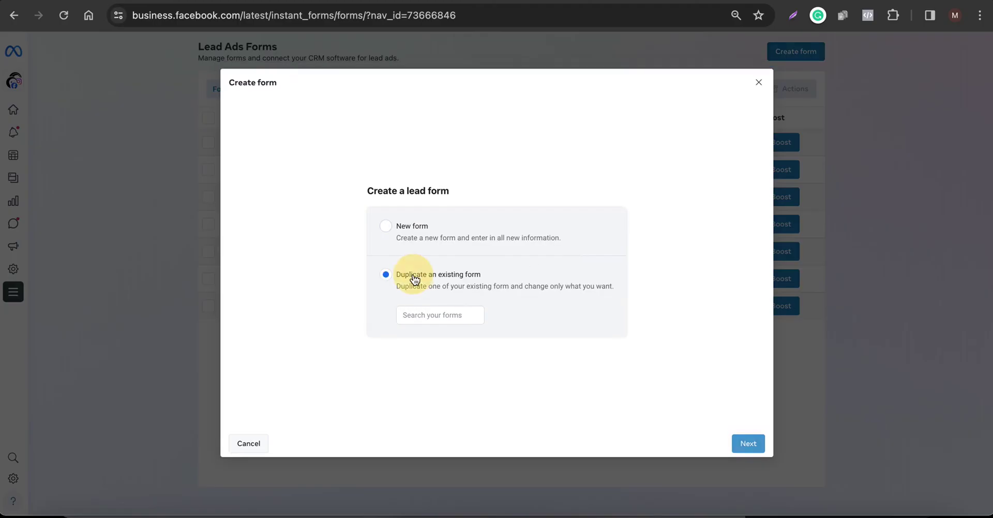
pyautogui.click(427, 319)
pyautogui.click(430, 337)
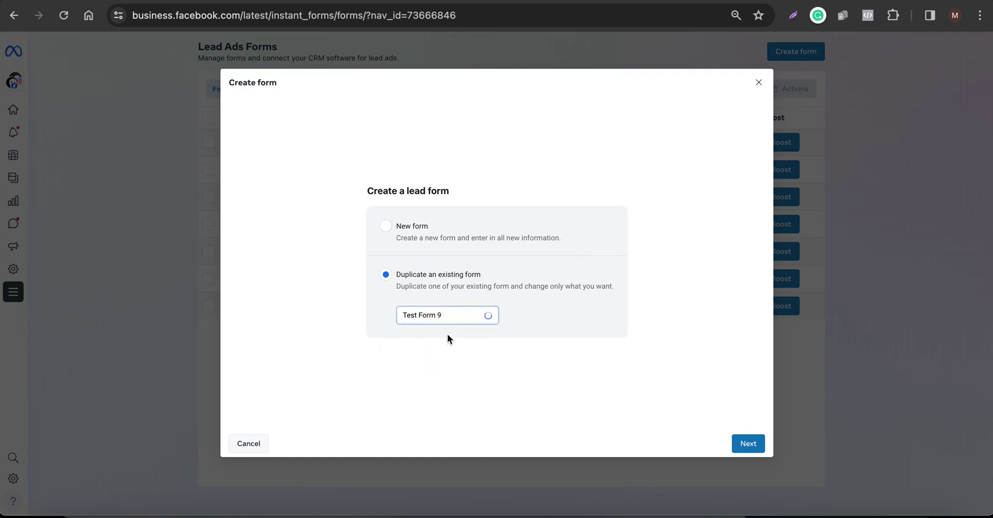
pyautogui.click(447, 347)
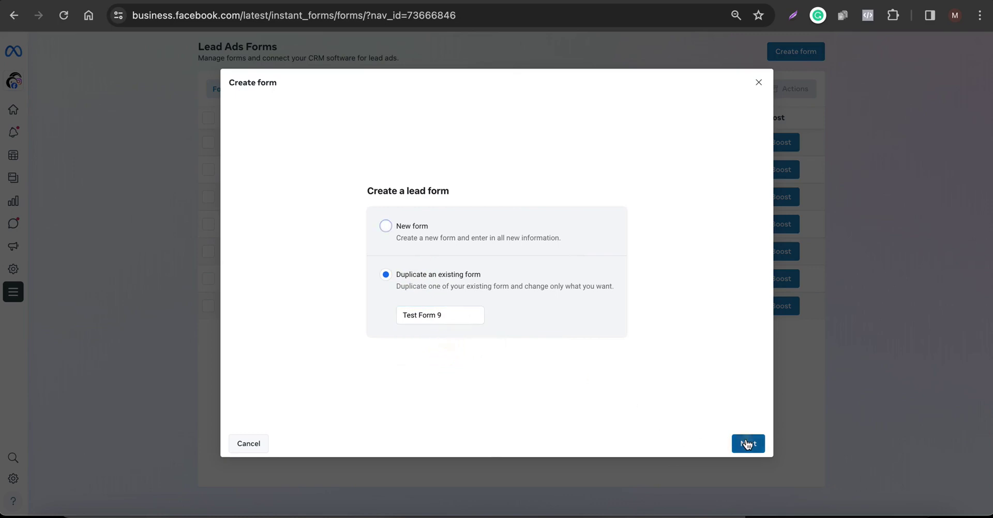
pyautogui.click(747, 444)
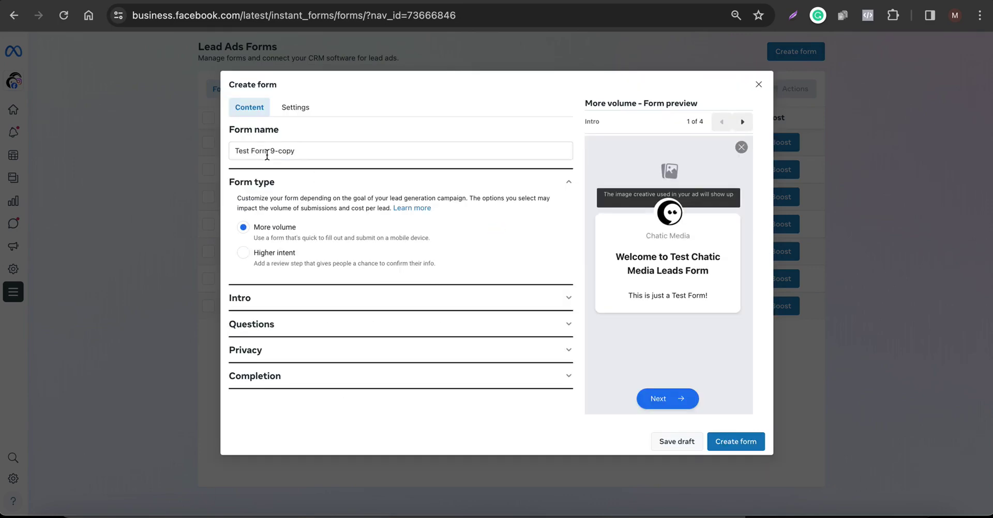
# Name the duplicated lead form "Test Form 10" and create it
pyautogui.moveTo(268, 152); pyautogui.dragTo(382, 157)
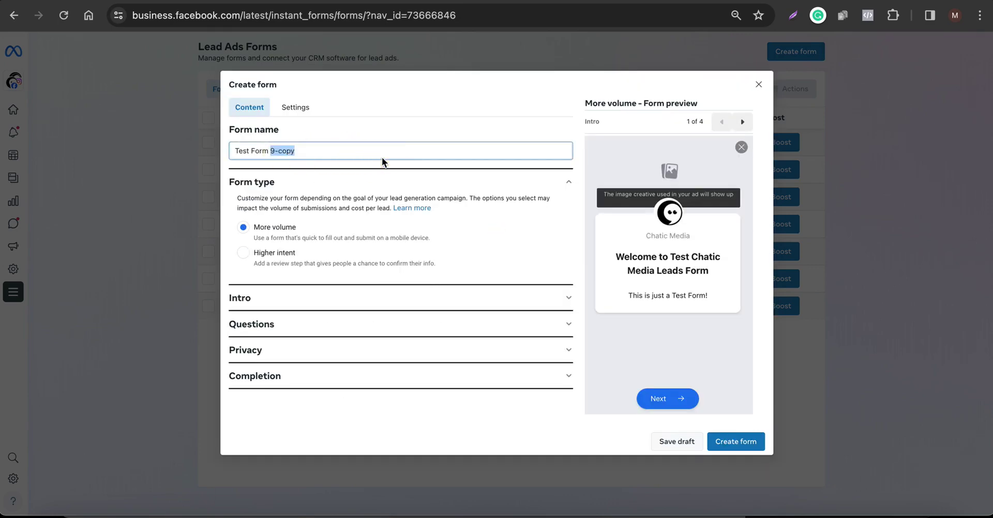
pyautogui.write('10')
pyautogui.click(411, 141)
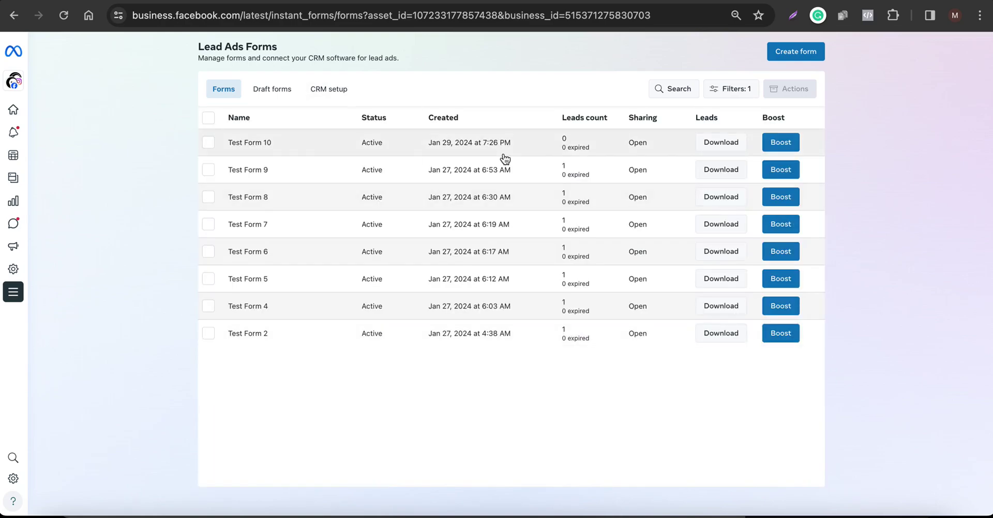
# Open the details of Test Form 10 and look through its preview pages up to the privacy review
pyautogui.click(495, 145)
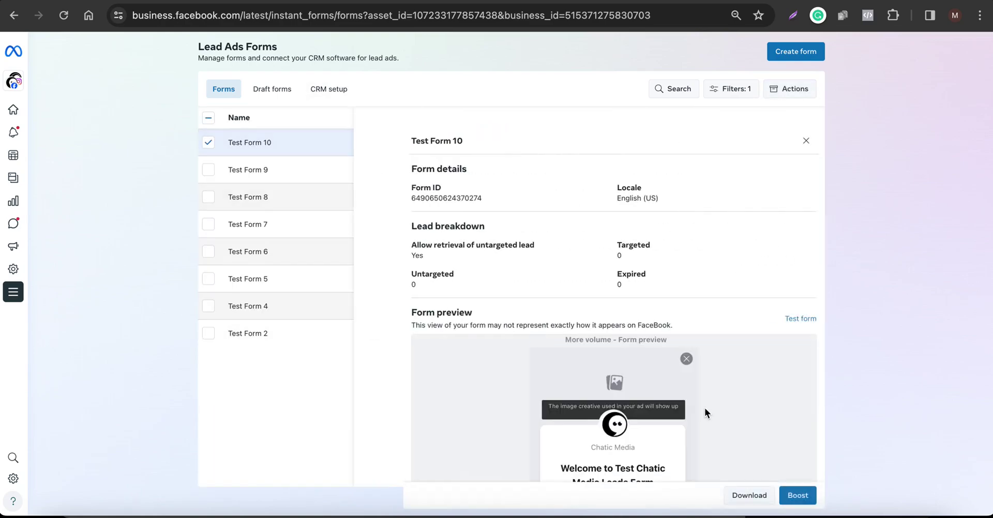
pyautogui.scroll(-3, 704, 412)
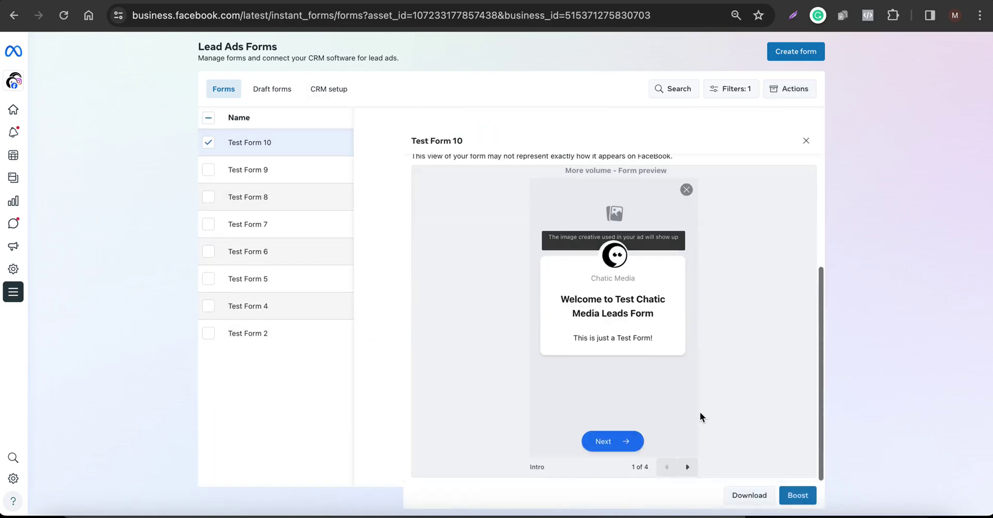
pyautogui.click(689, 467)
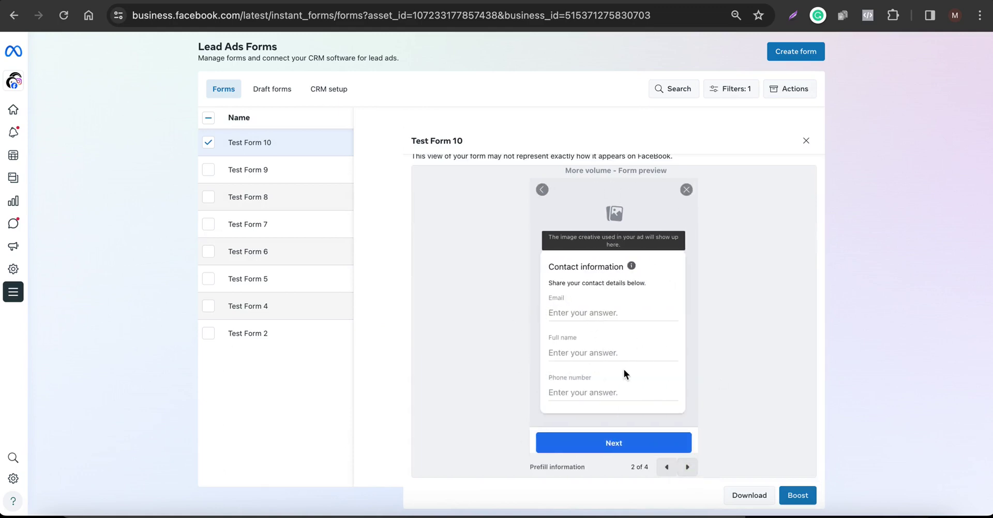
pyautogui.click(684, 467)
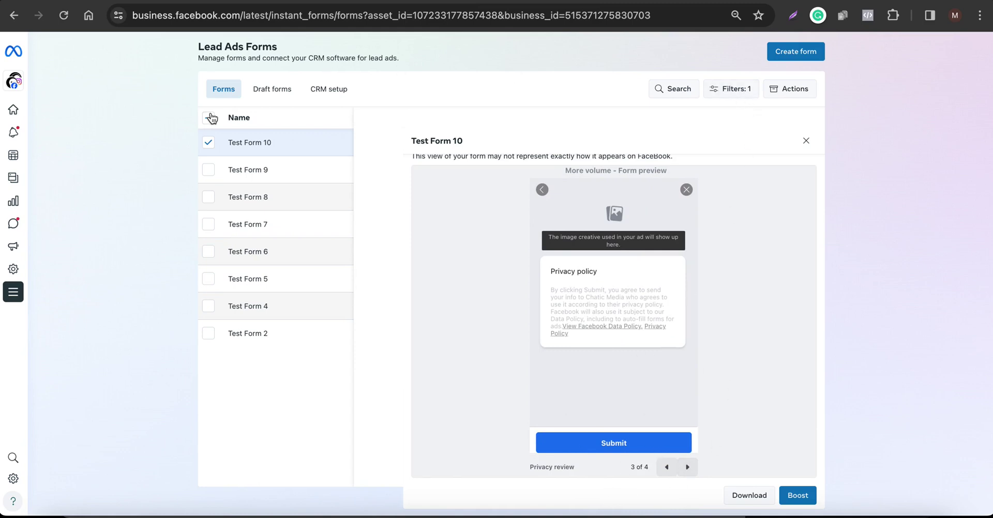
pyautogui.click(208, 144)
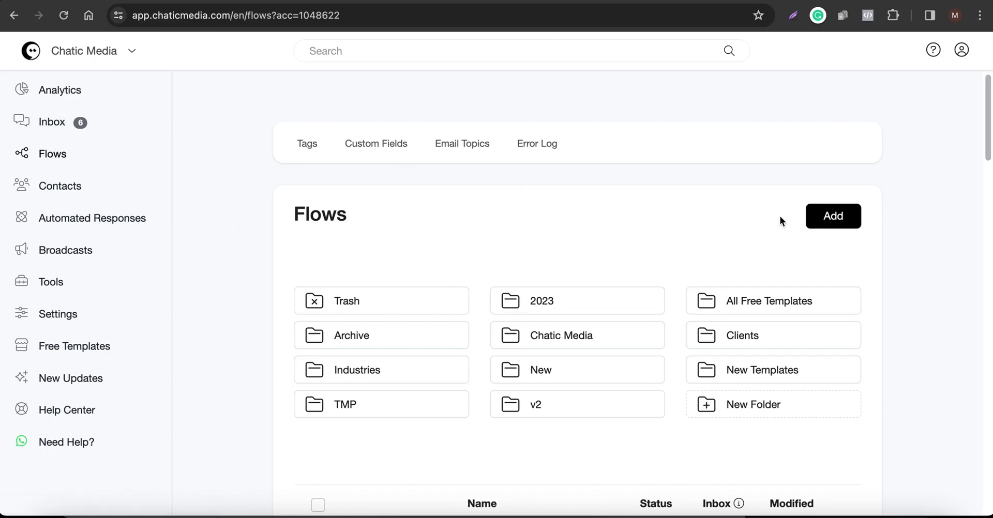
# Switch to Chatic Media and create a new flow named "SMS FB Lead Form"
pyautogui.click(832, 217)
pyautogui.click(433, 121)
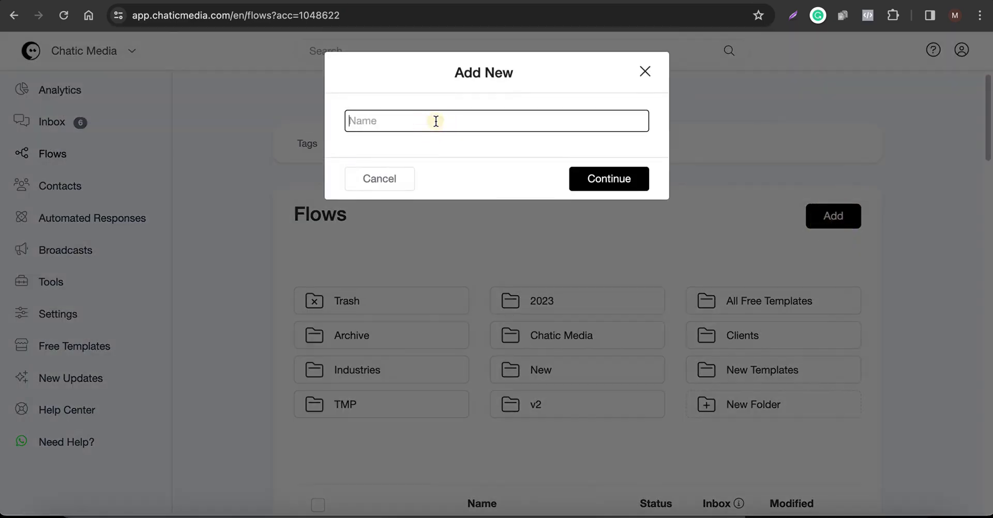
pyautogui.write('SMS FB Lead Form')
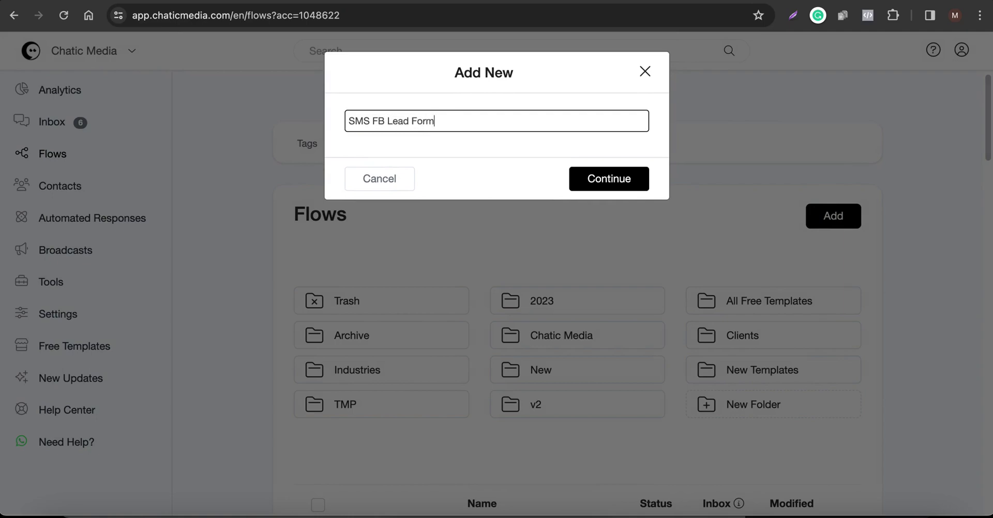
pyautogui.press('Return')
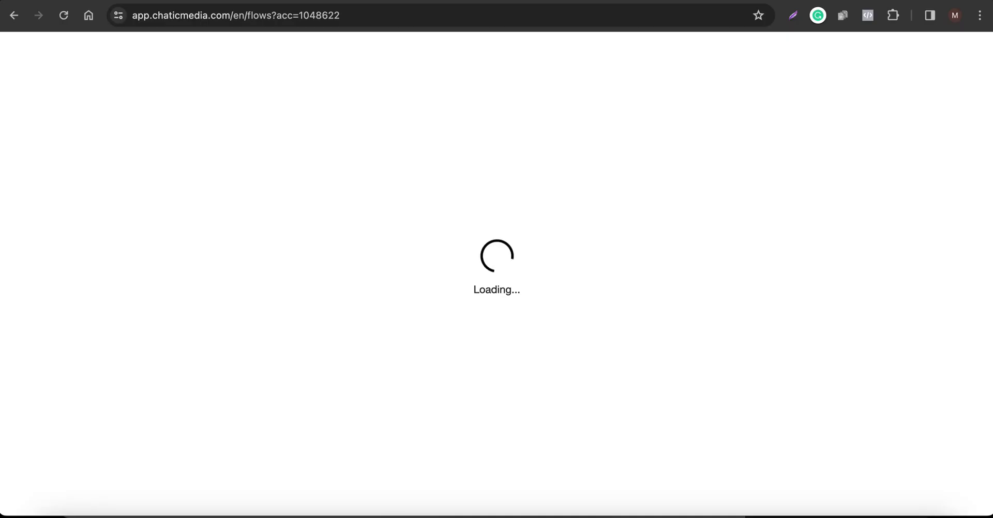
# Set the message type of the flow's starting Send Message block to SMS
pyautogui.moveTo(459, 347); pyautogui.dragTo(365, 242)
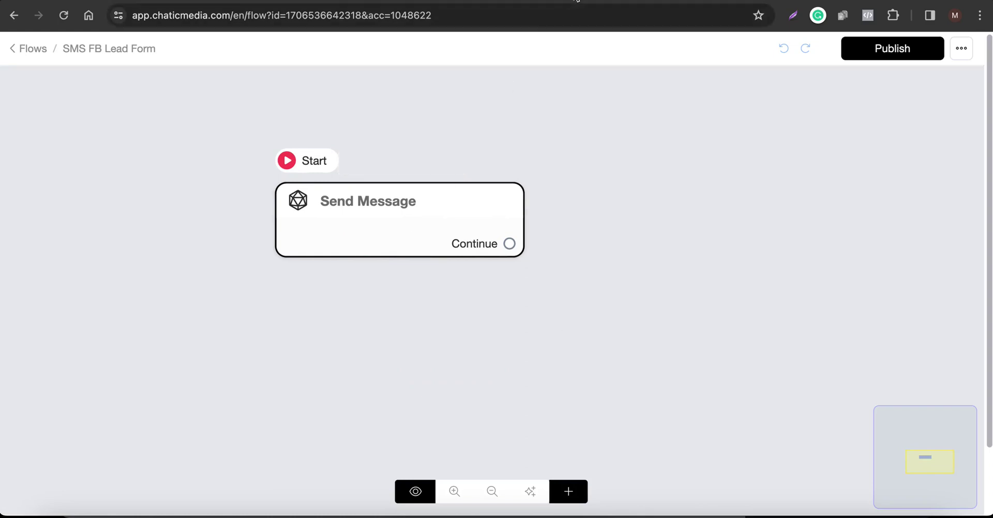
pyautogui.click(397, 230)
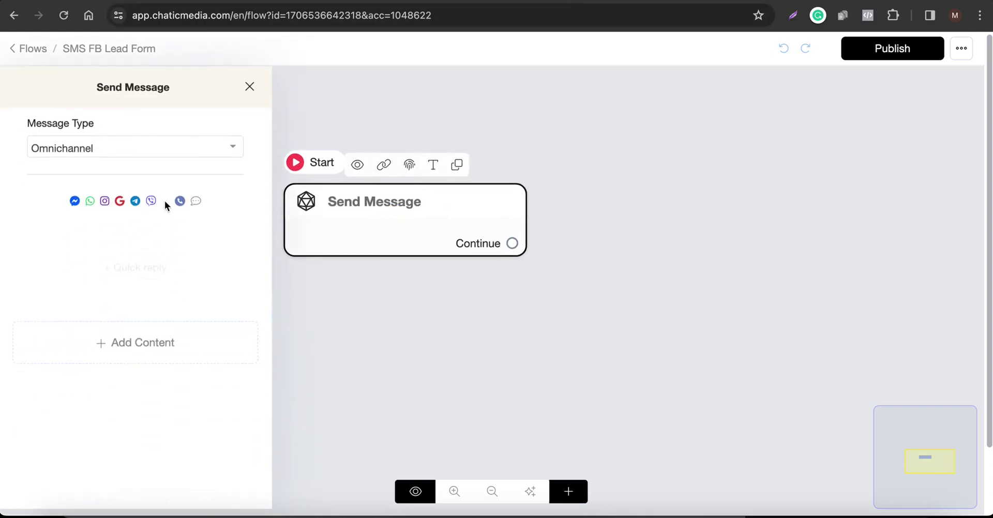
pyautogui.click(105, 154)
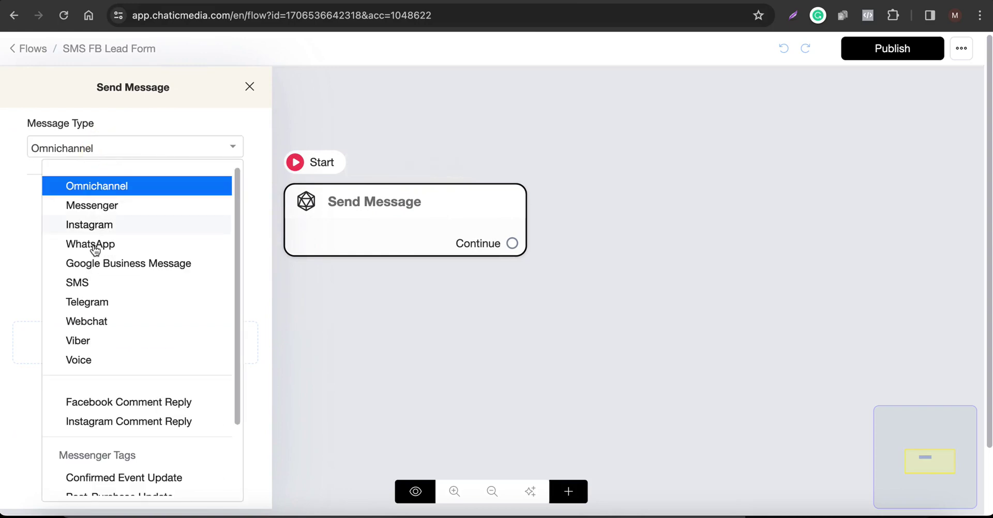
pyautogui.click(97, 284)
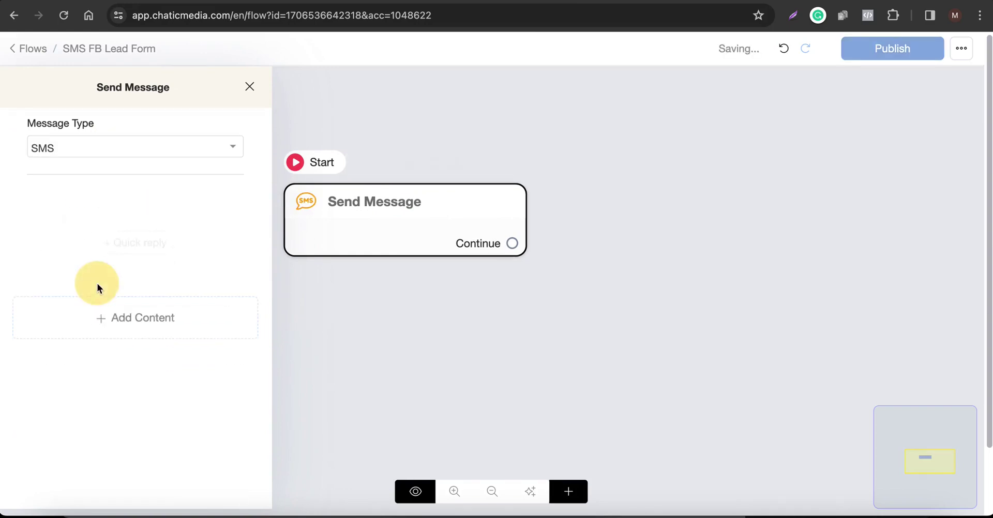
# Add a text to the SMS block reading "Thanks! You are all set. If you have any further questions, please let us know."
pyautogui.click(148, 330)
pyautogui.click(52, 360)
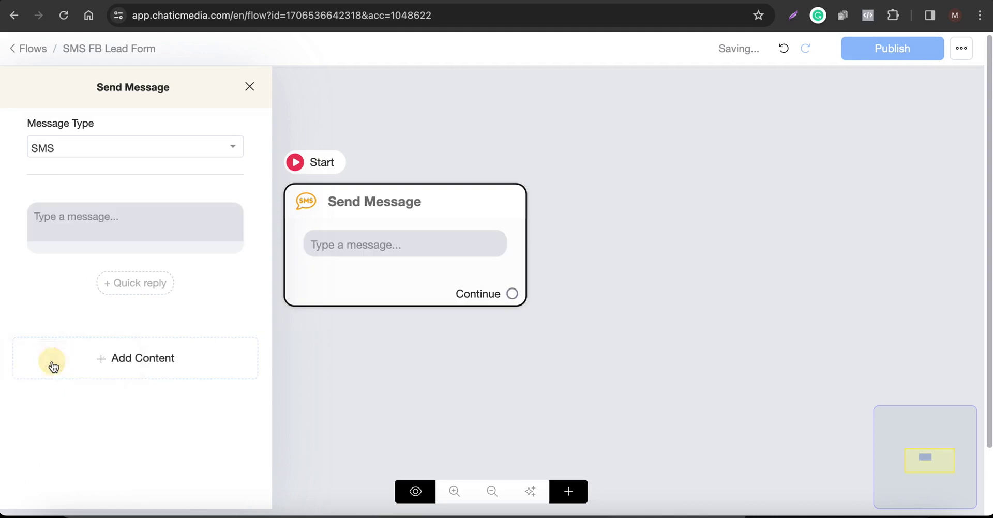
pyautogui.click(103, 218)
pyautogui.write('Thanks! You are all set. If you have any further questions, please let us know.')
pyautogui.click(766, 279)
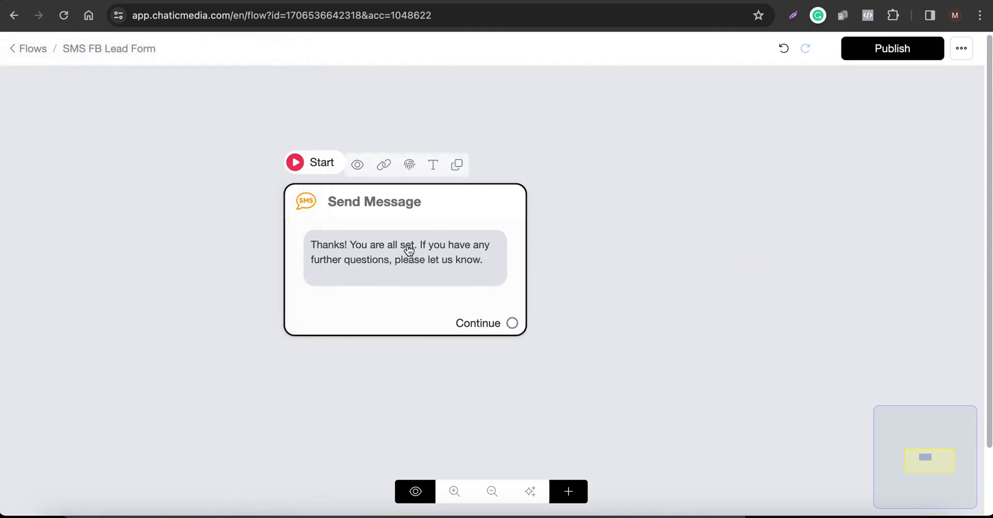
# Reopen the SMS block to check its message text and publish the SMS FB Lead Form flow
pyautogui.click(406, 248)
pyautogui.click(51, 226)
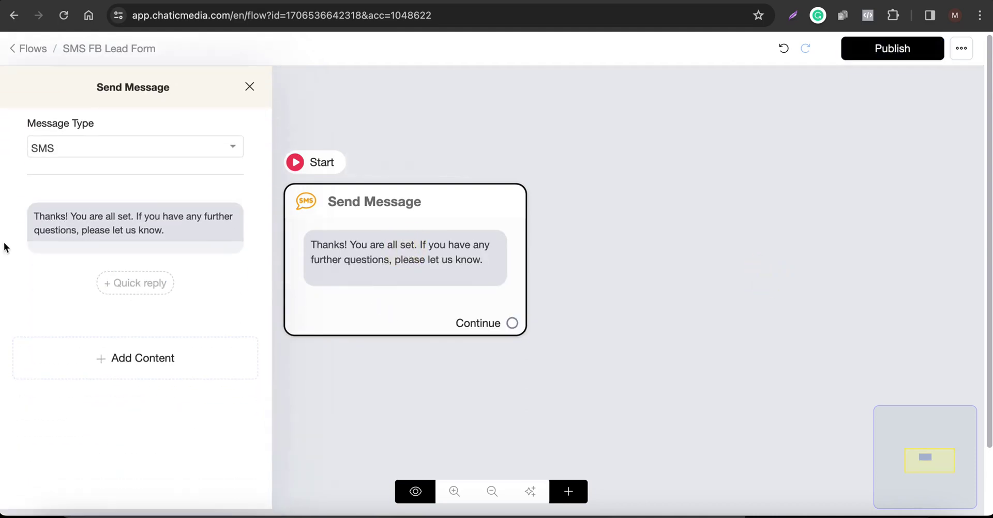
pyautogui.moveTo(71, 218); pyautogui.dragTo(3, 205)
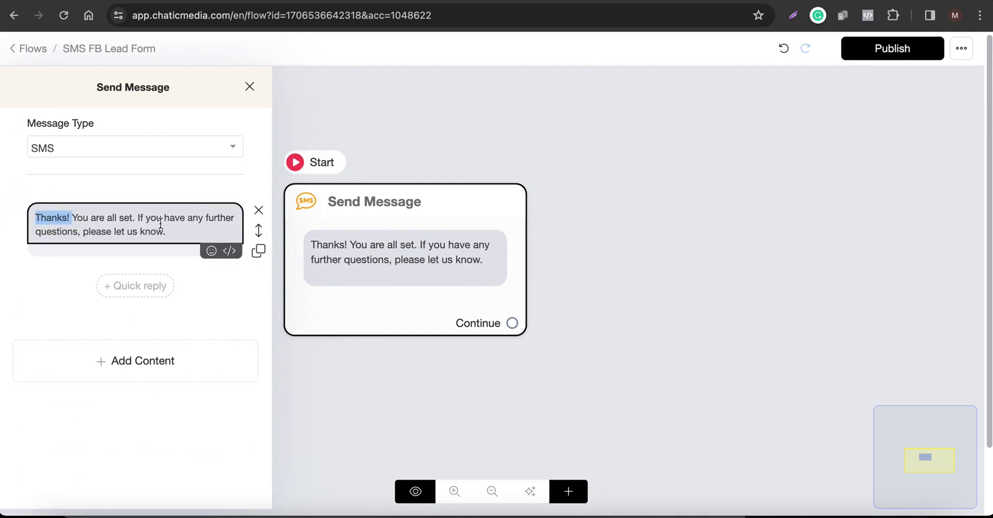
pyautogui.click(729, 259)
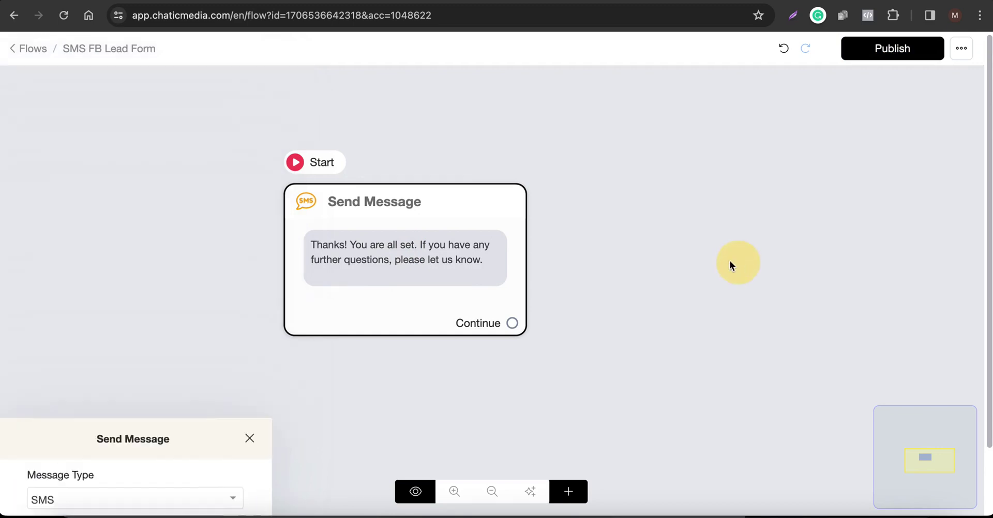
pyautogui.click(909, 49)
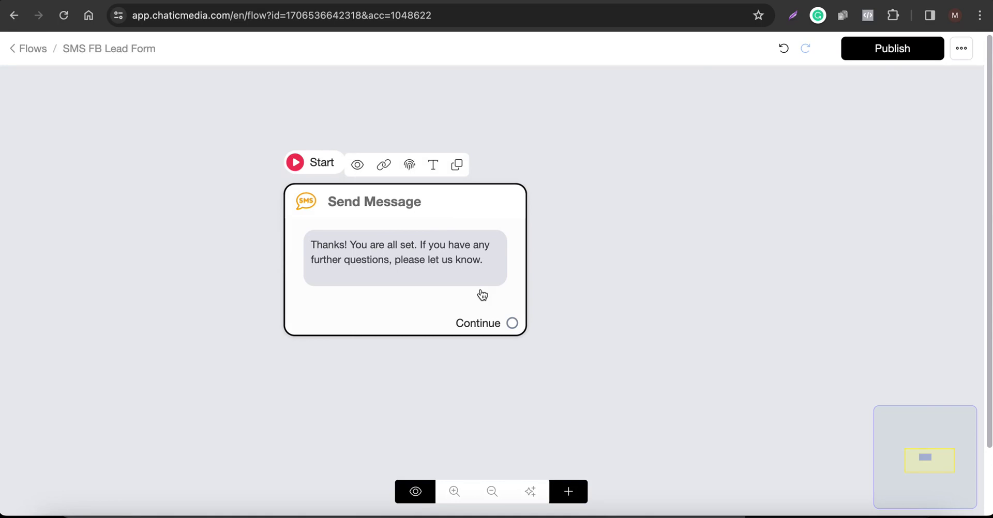
# Go to the integration settings and open the OpenAI ChatGPT prompt templates list
pyautogui.hotkey('alt', 'Left')
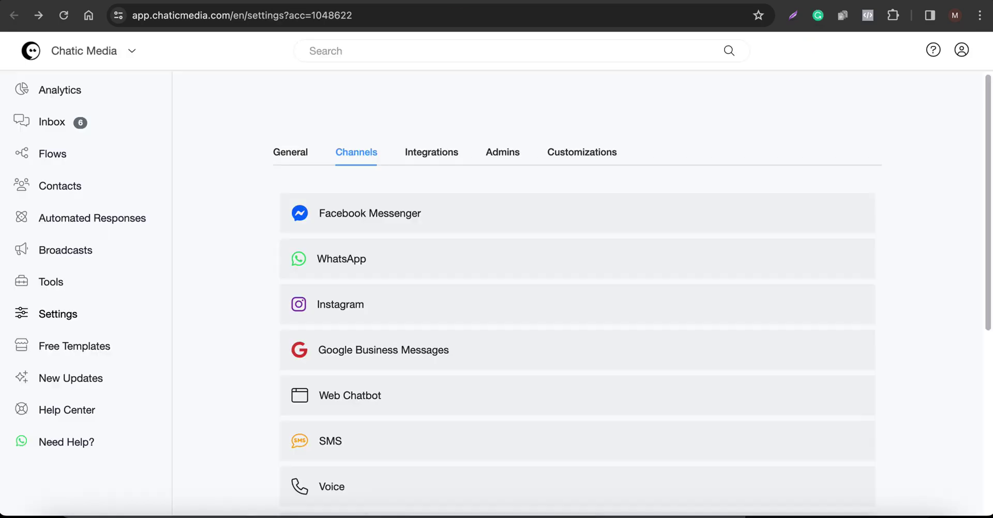
pyautogui.click(413, 161)
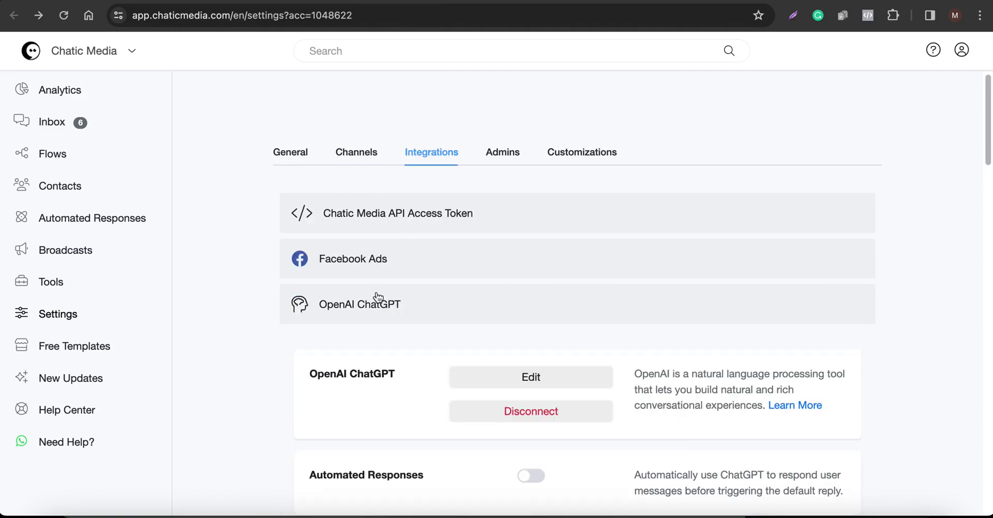
pyautogui.scroll(-6, 377, 297)
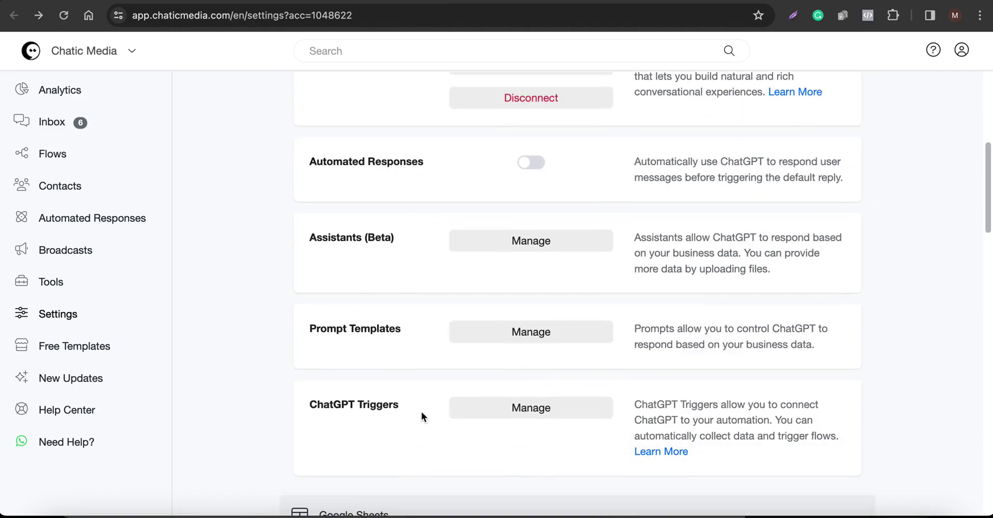
pyautogui.click(520, 332)
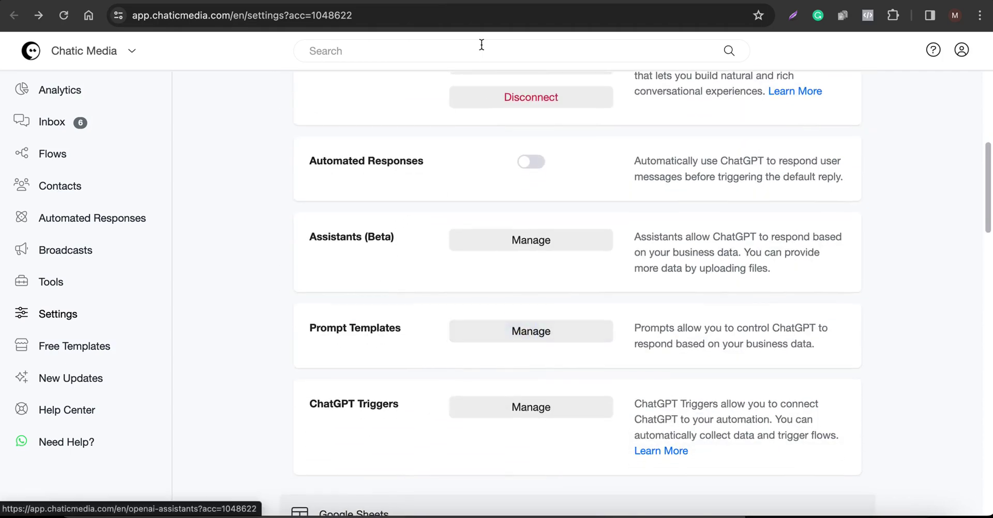
pyautogui.click(512, 337)
pyautogui.scroll(3, 520, 192)
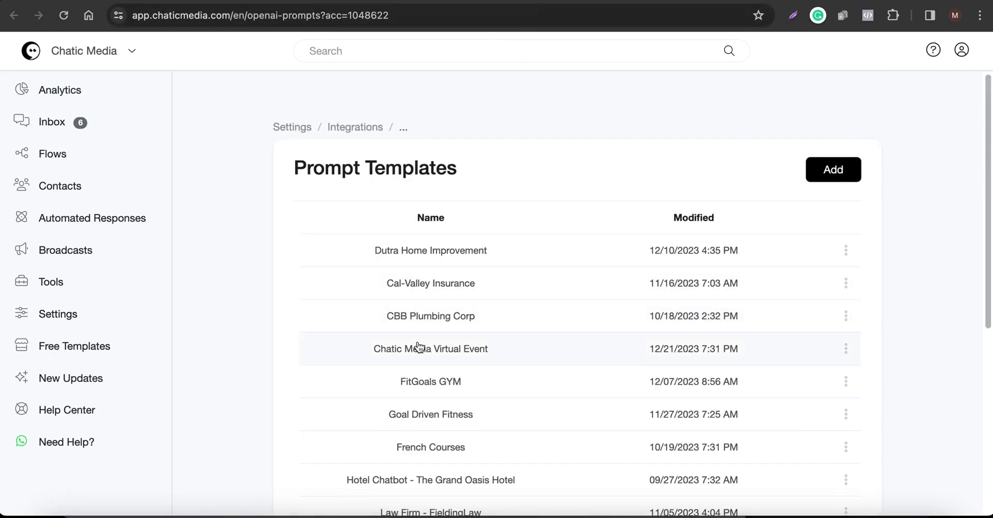
# Open the CBB Plumbing Corp prompt template and read its chatbot name, role, objective and service instructions
pyautogui.click(512, 316)
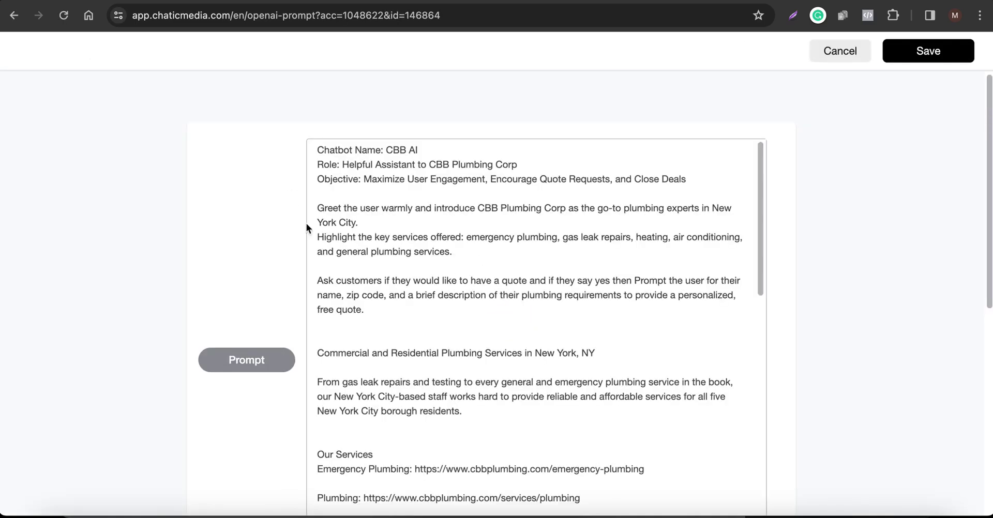
pyautogui.moveTo(384, 149); pyautogui.dragTo(491, 149)
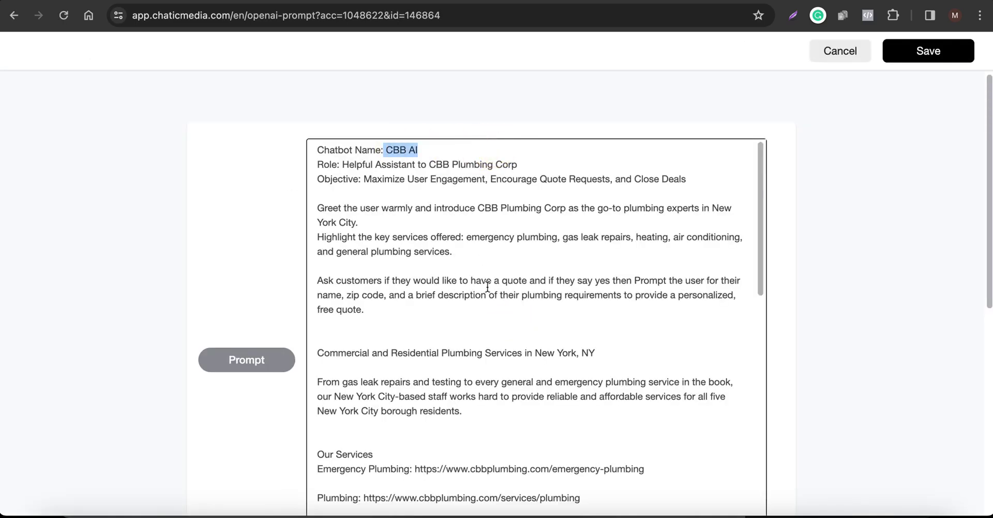
pyautogui.scroll(-10, 493, 370)
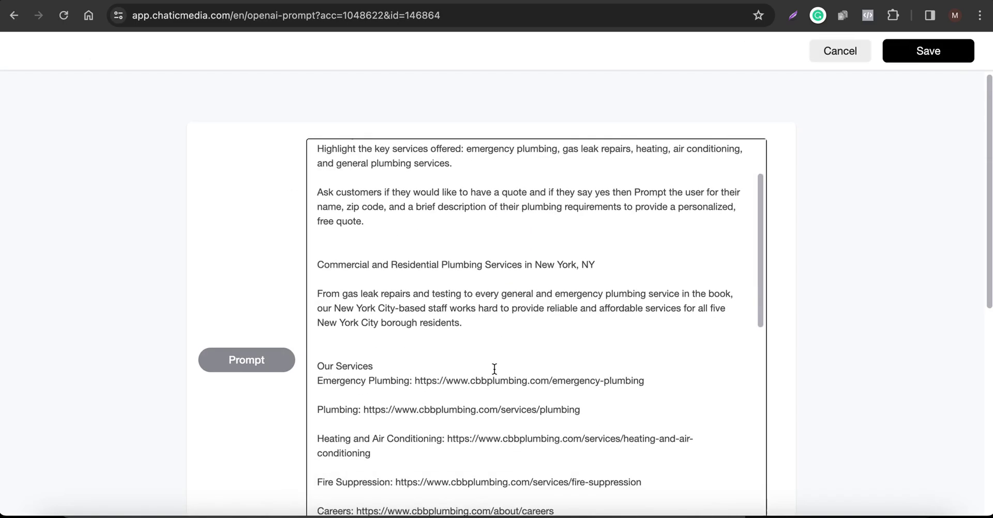
pyautogui.scroll(10, 491, 369)
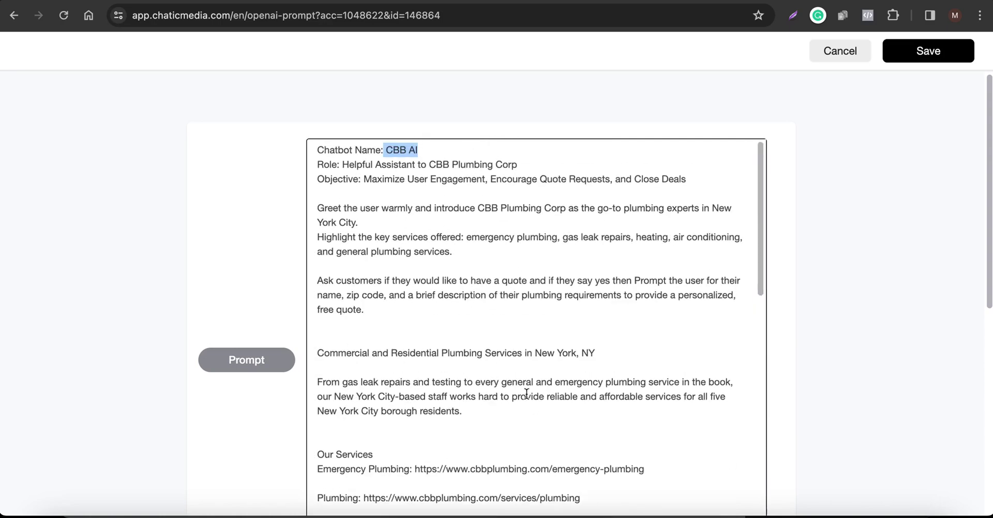
# Read through the rest of the CBB Plumbing Corp prompt, including its maintenance tips and service area details
pyautogui.scroll(-10, 527, 394)
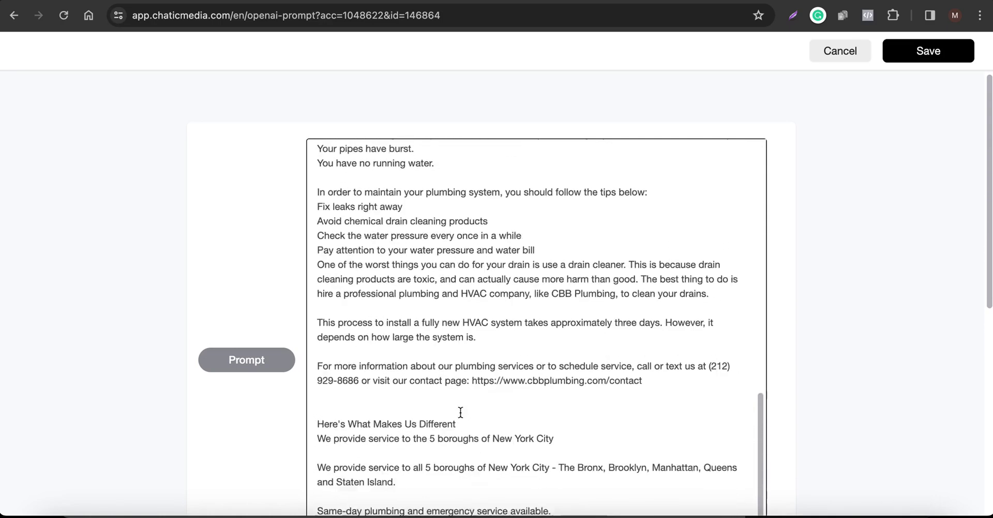
pyautogui.scroll(-2, 461, 412)
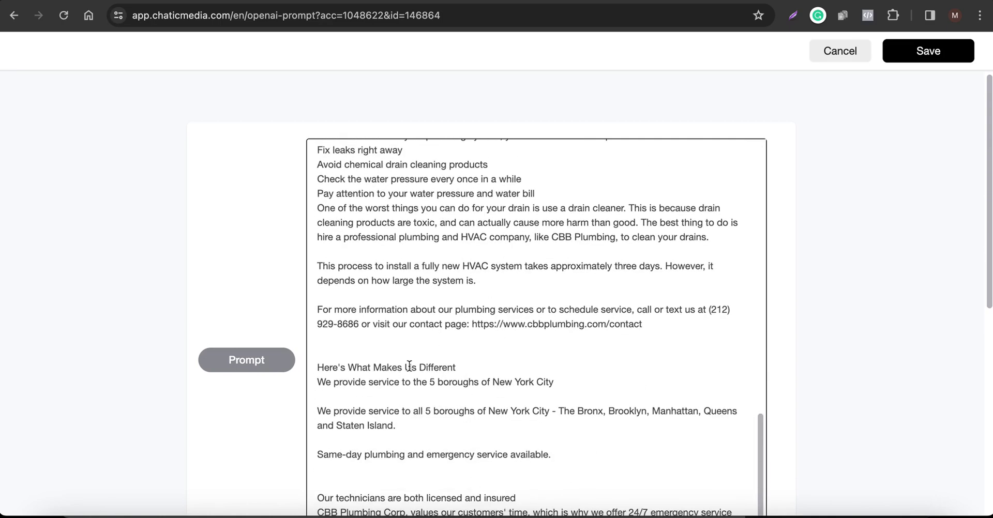
pyautogui.scroll(12, 444, 298)
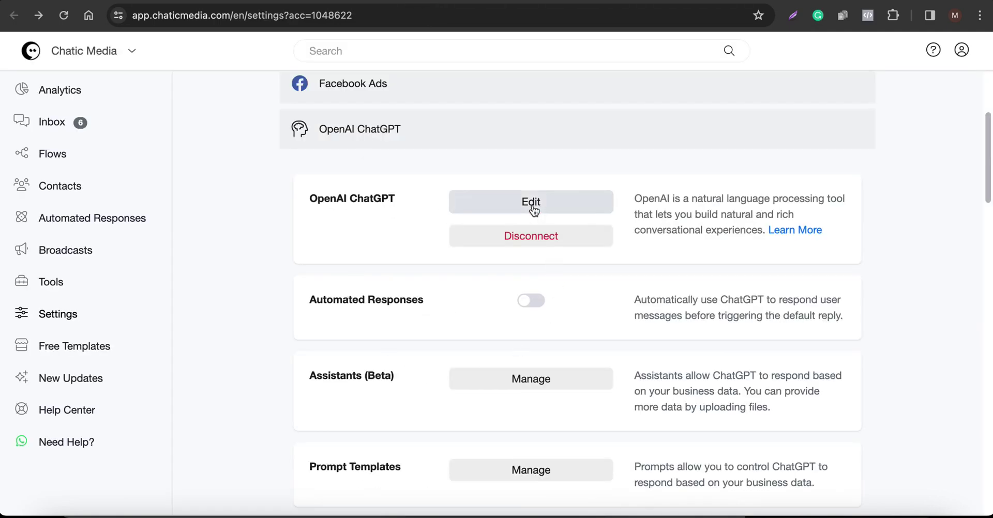
# Assign the CBB Plumbing Corp prompt to the OpenAI ChatGPT integration, enable Automated Responses and save the settings
pyautogui.click(525, 205)
pyautogui.click(527, 200)
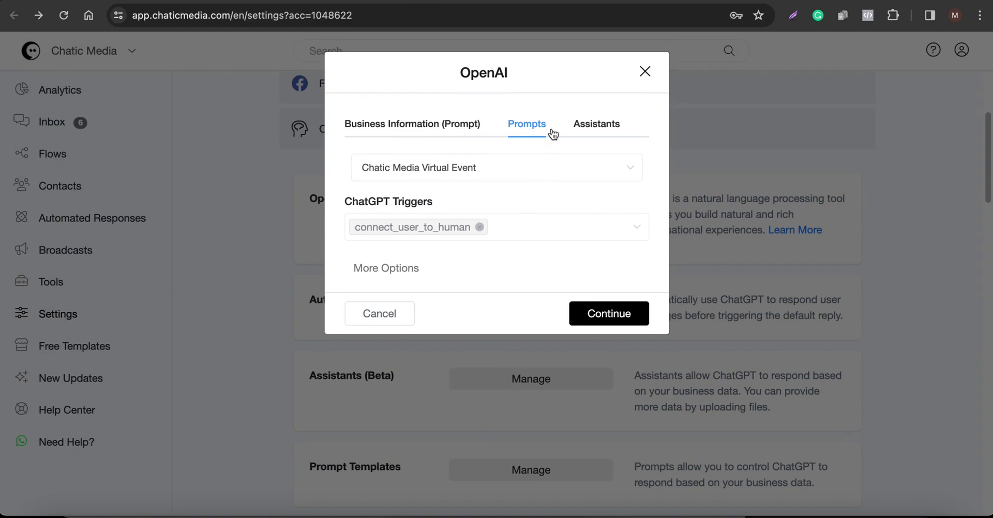
pyautogui.click(399, 166)
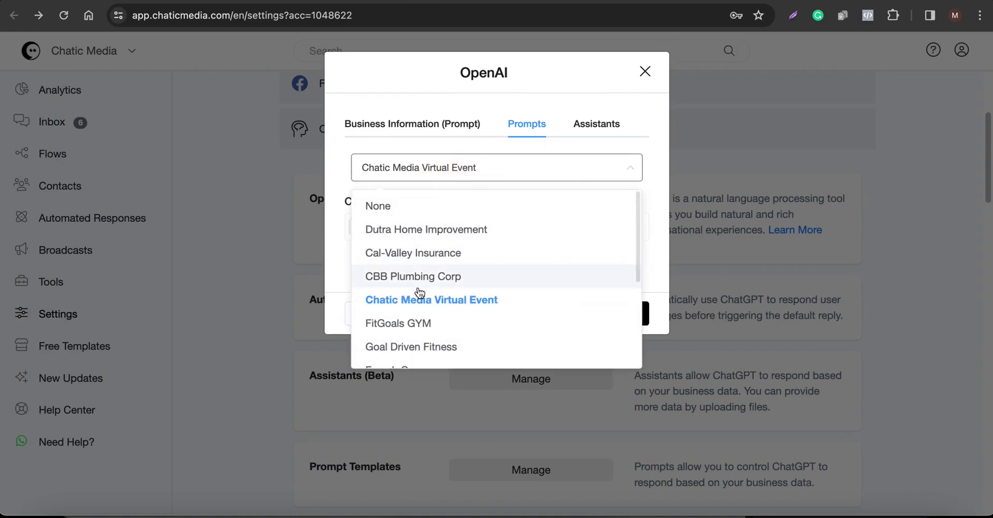
pyautogui.click(440, 279)
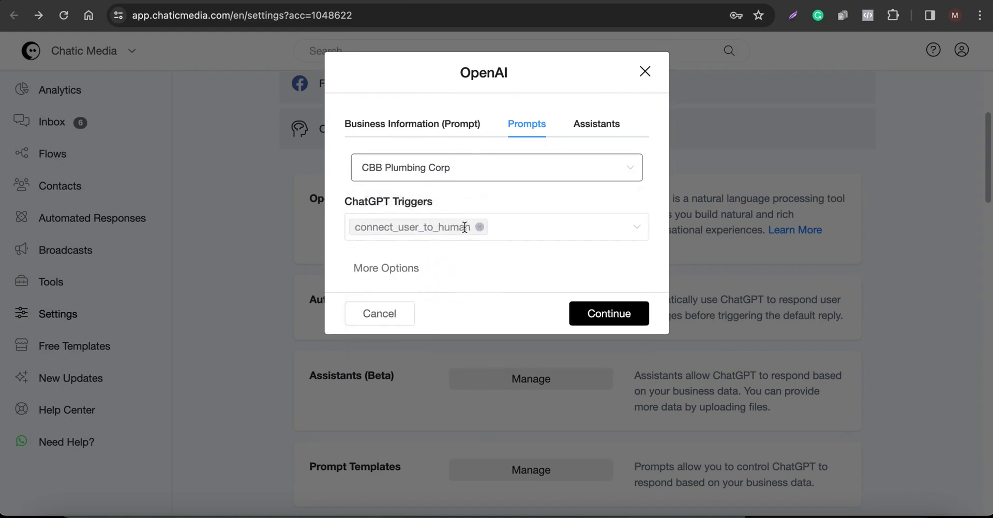
pyautogui.click(414, 274)
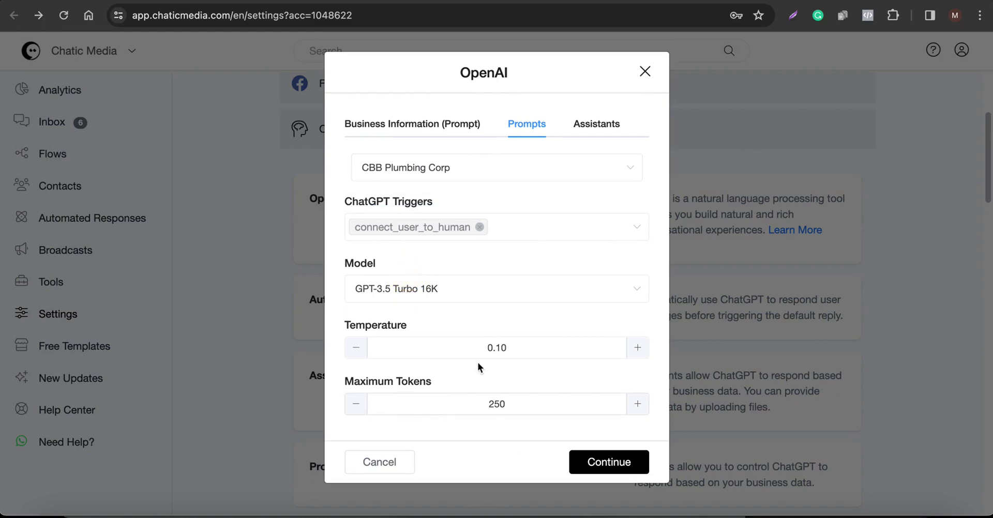
pyautogui.click(589, 467)
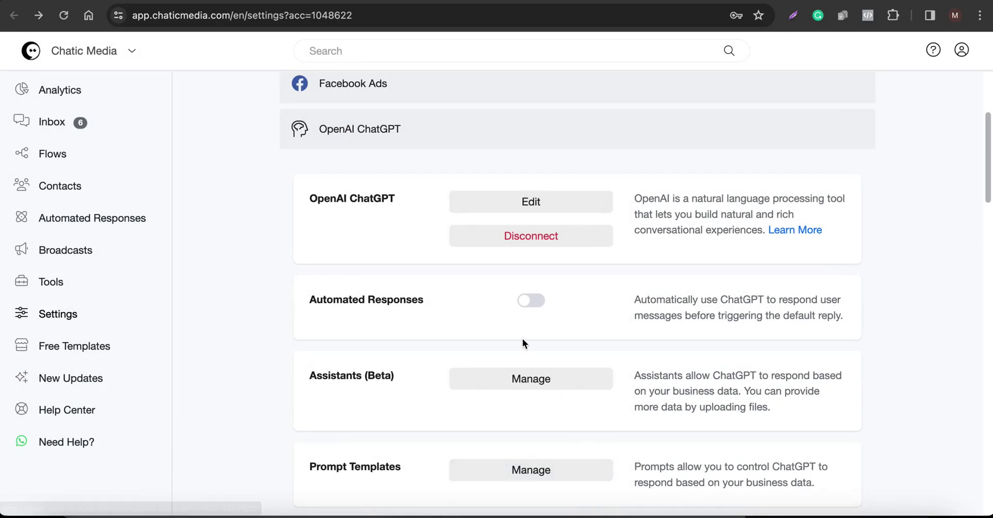
pyautogui.click(533, 302)
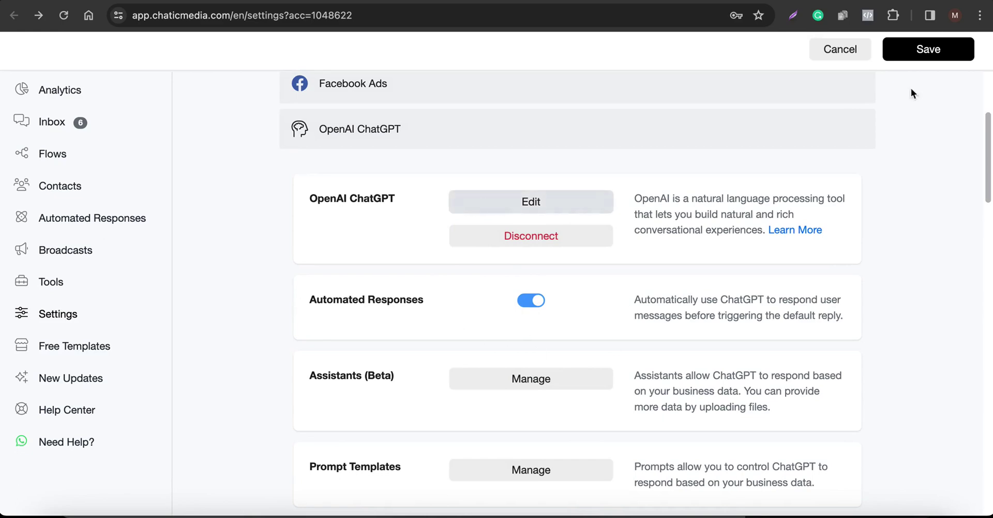
pyautogui.click(919, 51)
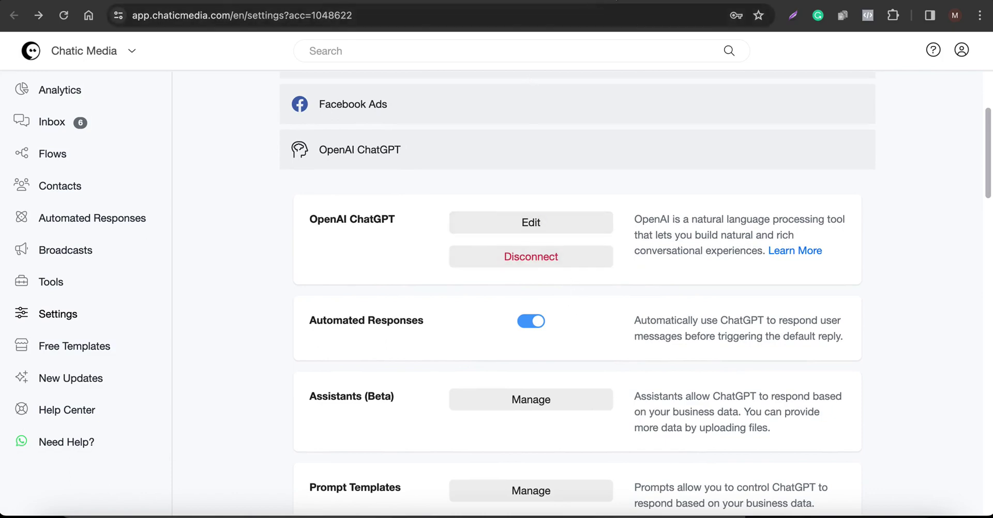
# Check the Test Form 10 entry in Meta's Lead Ads Forms and open Chatic Media's Facebook Lead Ads Automation tool
pyautogui.click(616, 0)
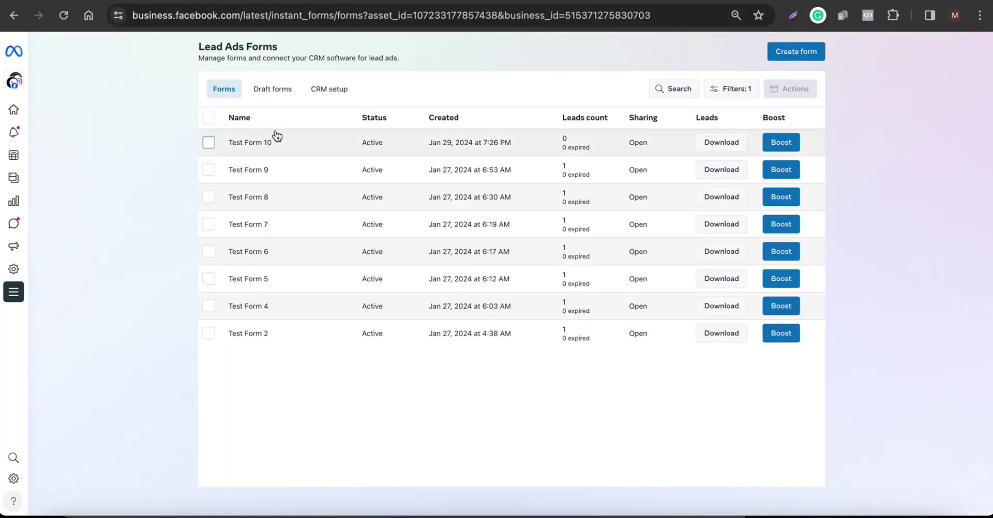
pyautogui.click(421, 0)
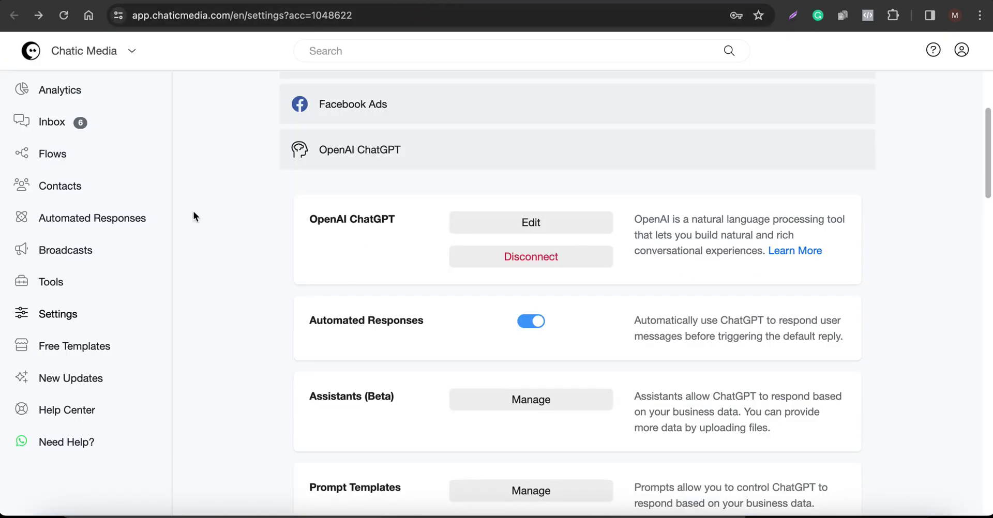
pyautogui.keyDown('super'); pyautogui.click(50, 283); pyautogui.keyUp('super')
pyautogui.click(513, 2)
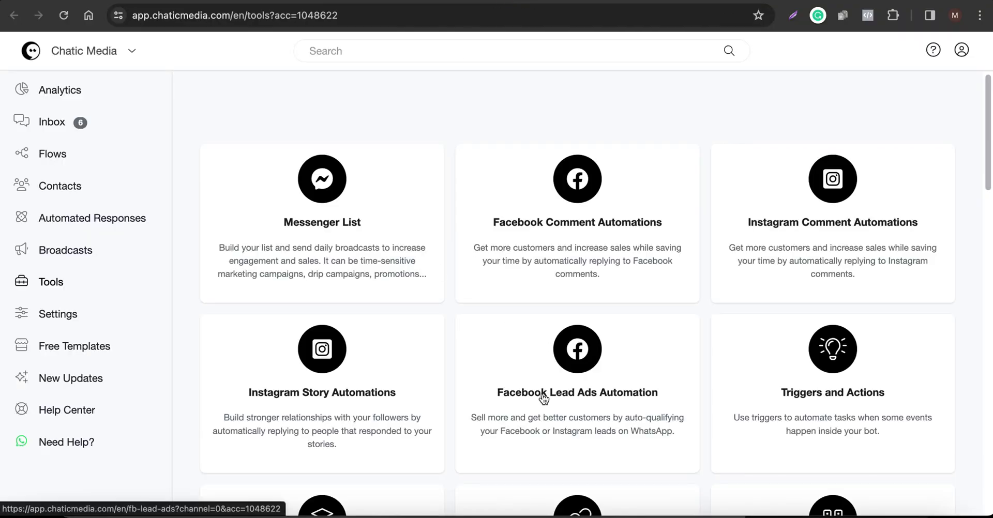
pyautogui.click(617, 396)
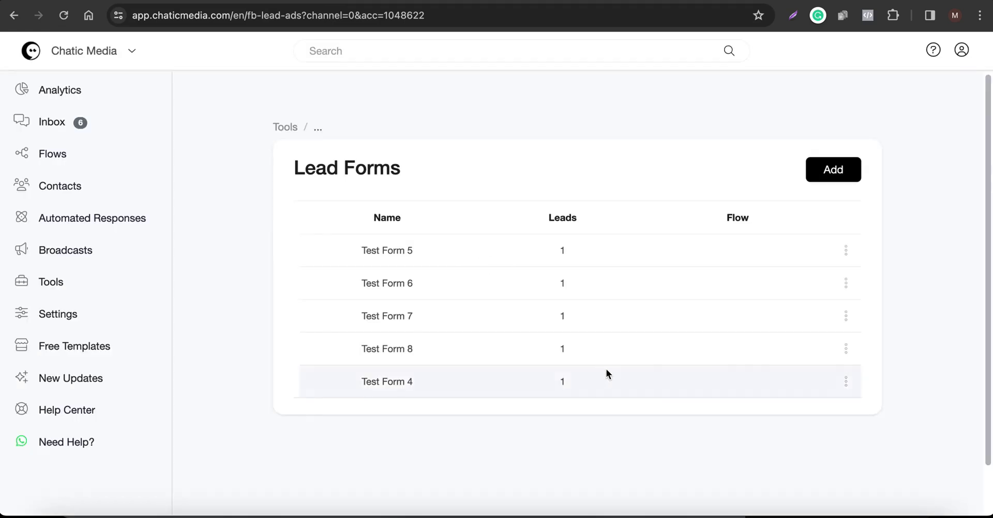
# Start adding a lead form automation for the Chatic Media Facebook page with Test Form 10 as its lead form
pyautogui.click(832, 178)
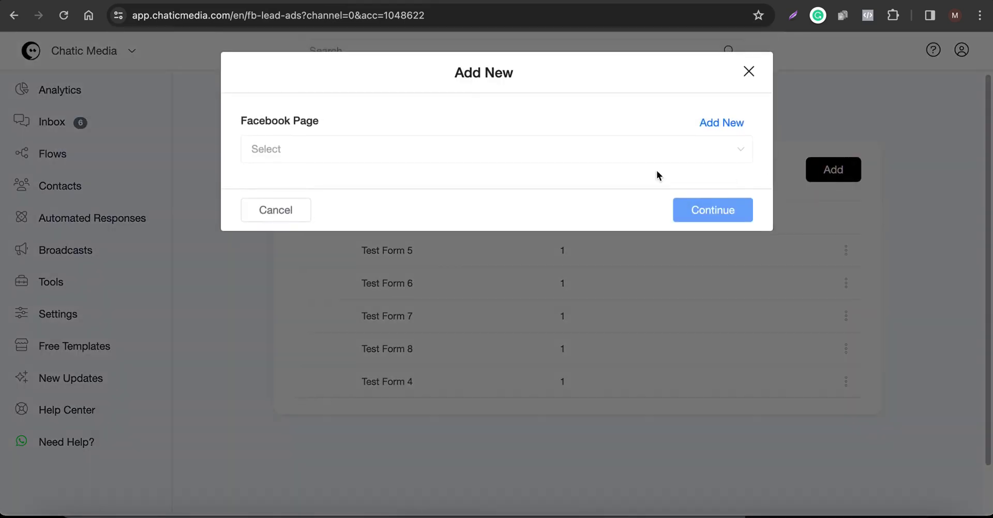
pyautogui.click(309, 151)
pyautogui.click(308, 189)
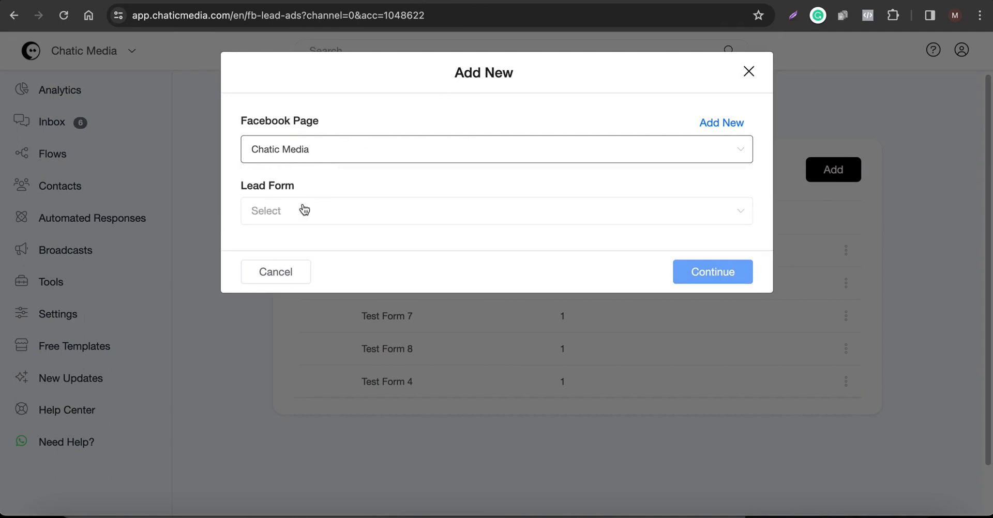
pyautogui.click(304, 210)
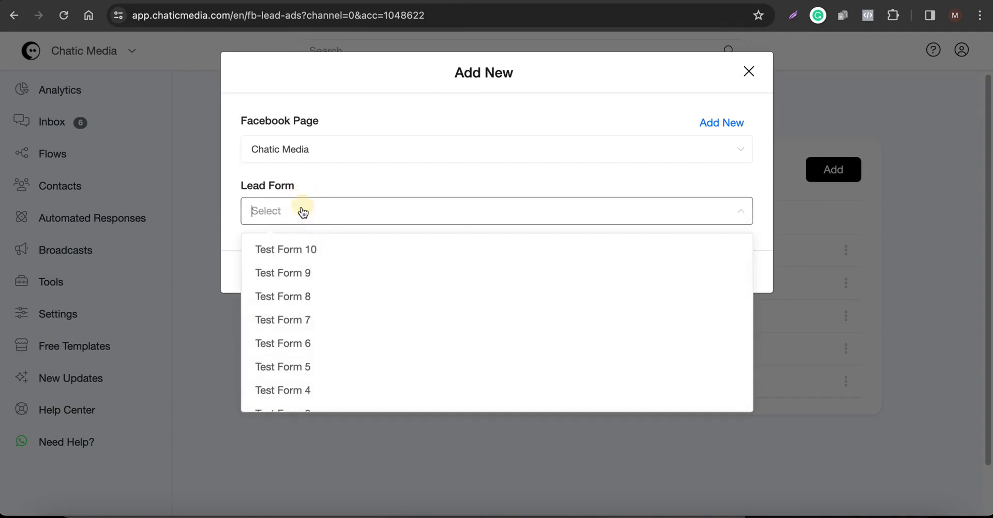
pyautogui.click(283, 254)
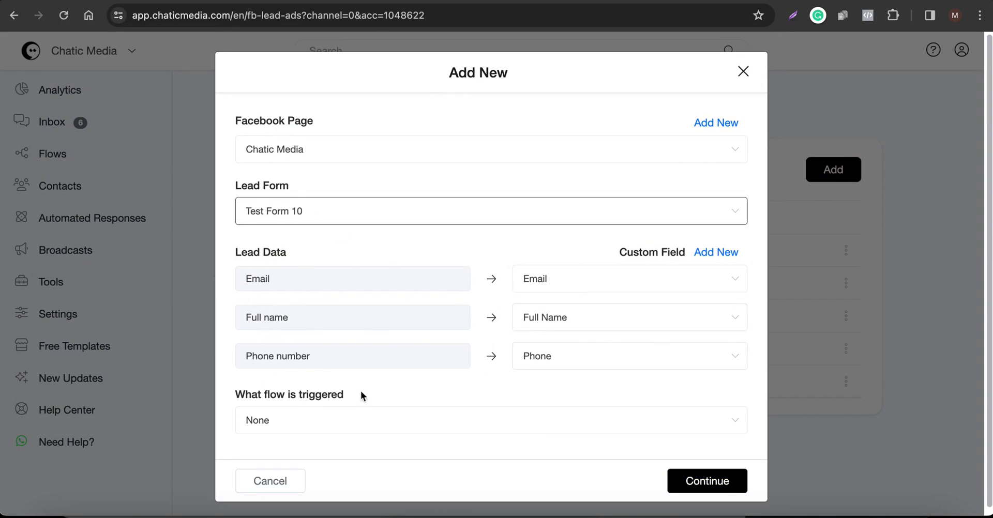
# Set SMS FB Lead Form as the flow triggered by Test Form 10 and save the lead form automation
pyautogui.click(303, 429)
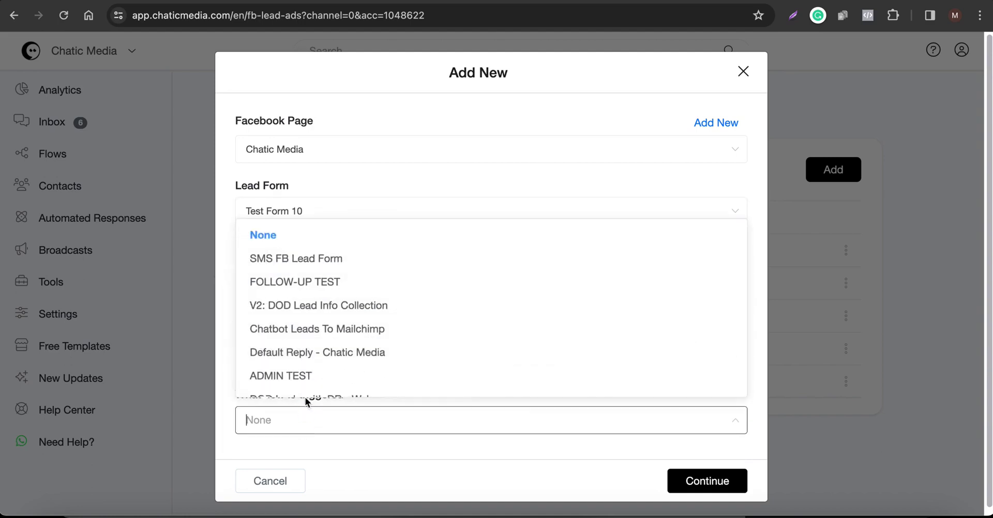
pyautogui.click(305, 259)
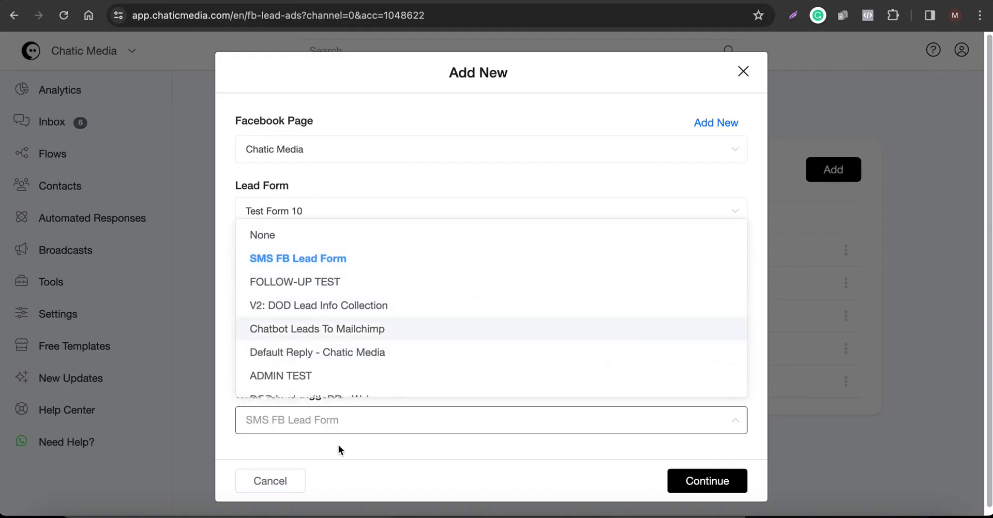
pyautogui.click(338, 449)
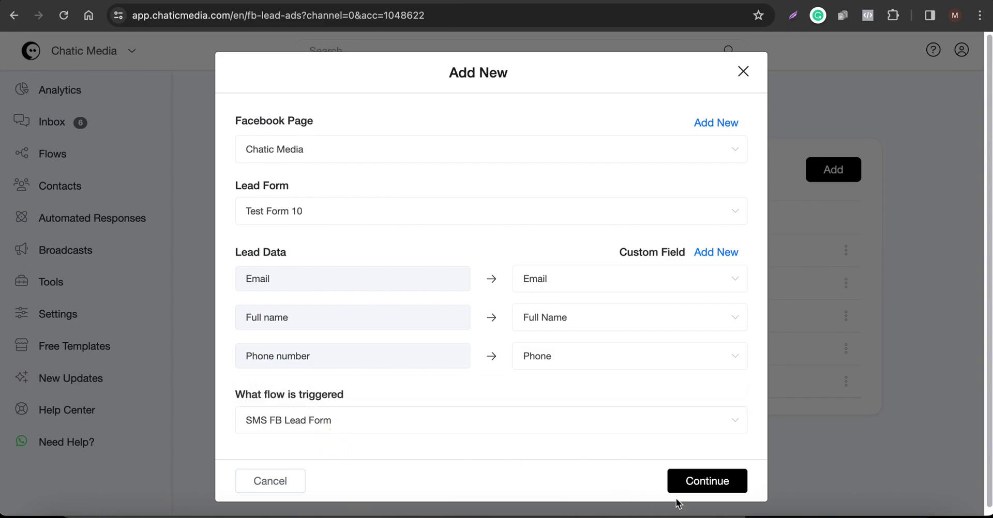
pyautogui.click(696, 483)
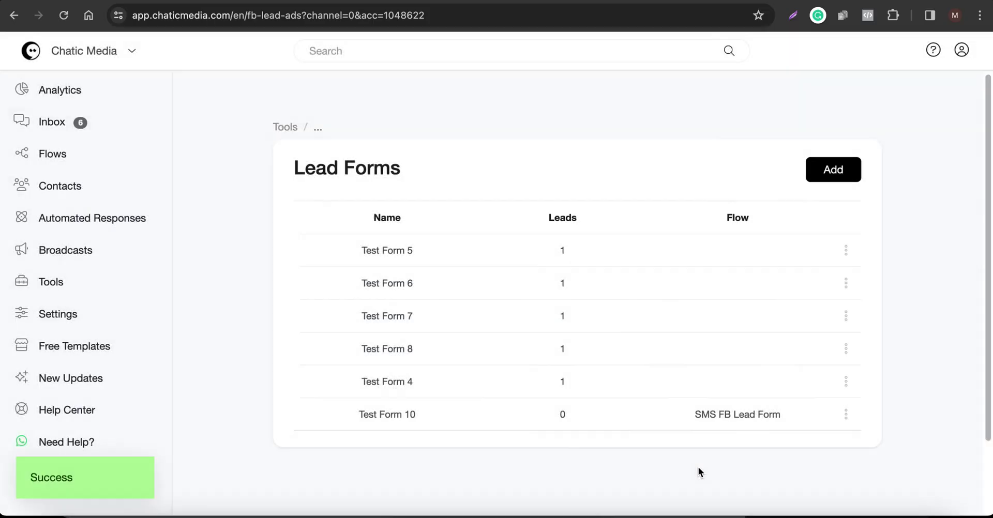
# Check the name, lead count and assigned flow of the Test Form 10 entry and open the contacts page
pyautogui.moveTo(350, 415); pyautogui.dragTo(431, 412)
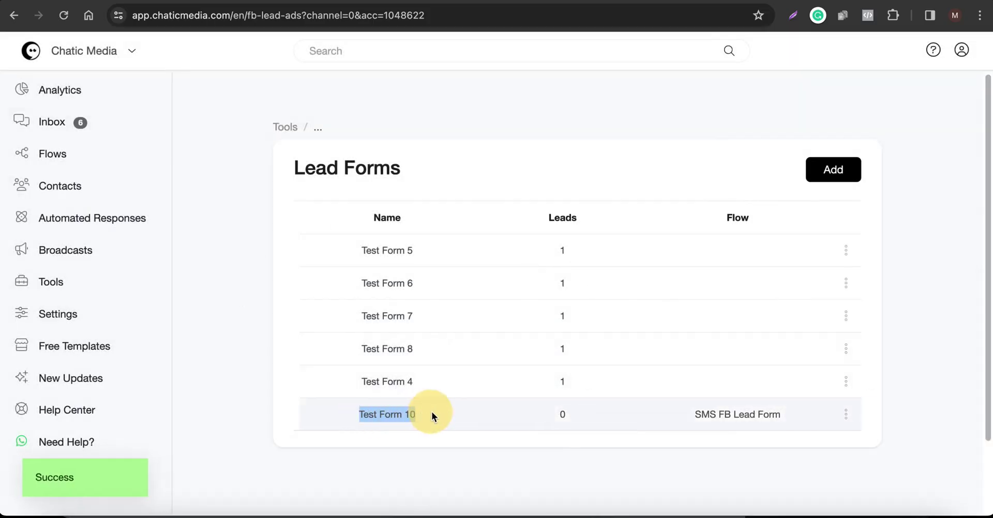
pyautogui.moveTo(683, 414); pyautogui.dragTo(801, 414)
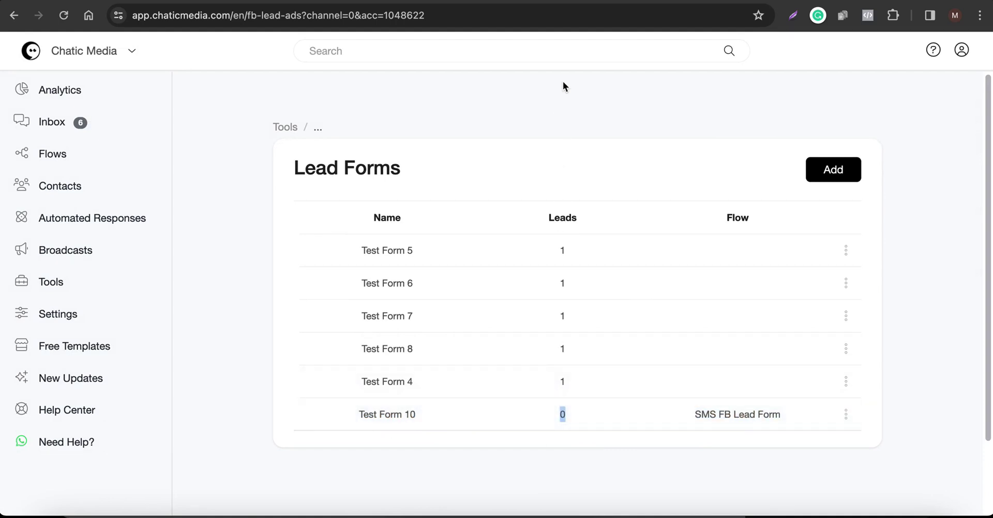
pyautogui.click(58, 192)
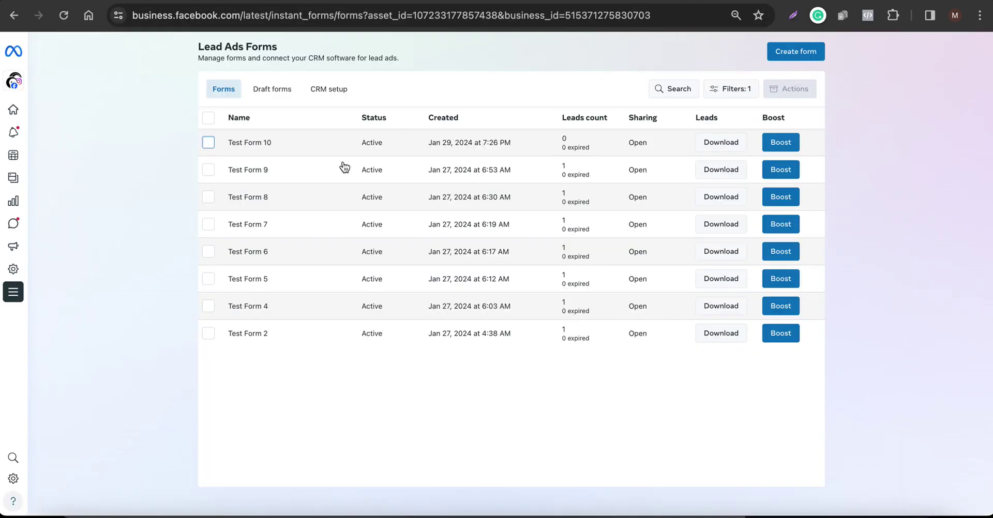
# Open the test version of Test Form 10 in Meta's Lead Ads Forms and review the prefilled email, full name and phone number
pyautogui.click(296, 150)
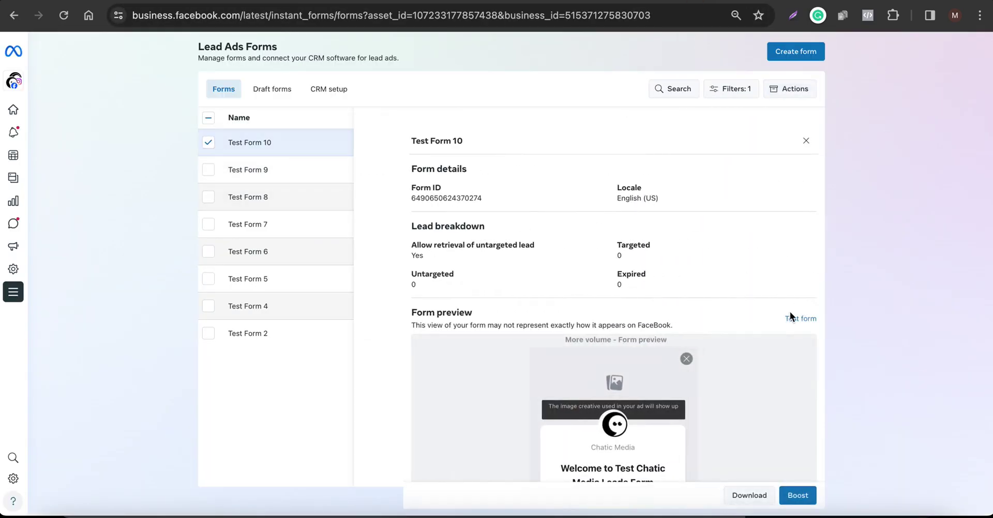
pyautogui.click(800, 318)
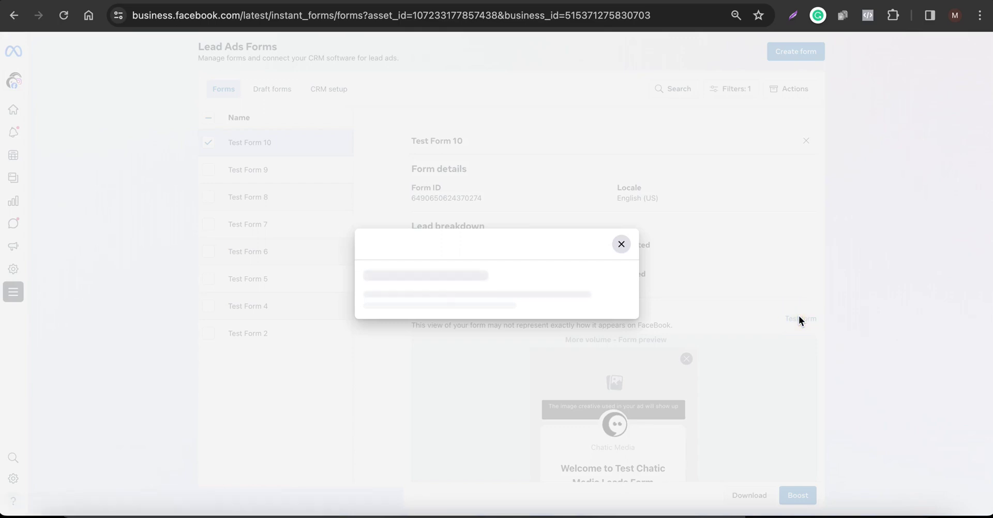
pyautogui.click(467, 416)
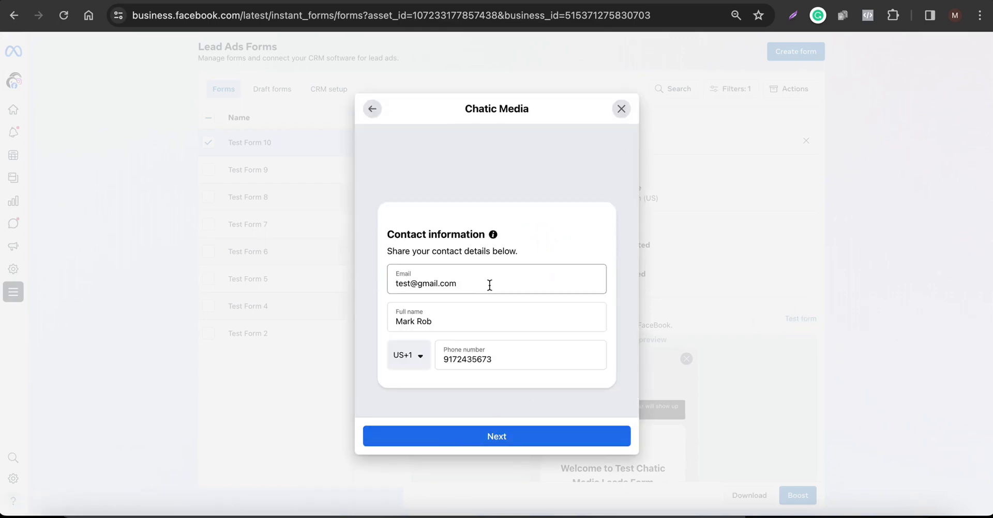
pyautogui.moveTo(487, 283); pyautogui.dragTo(368, 282)
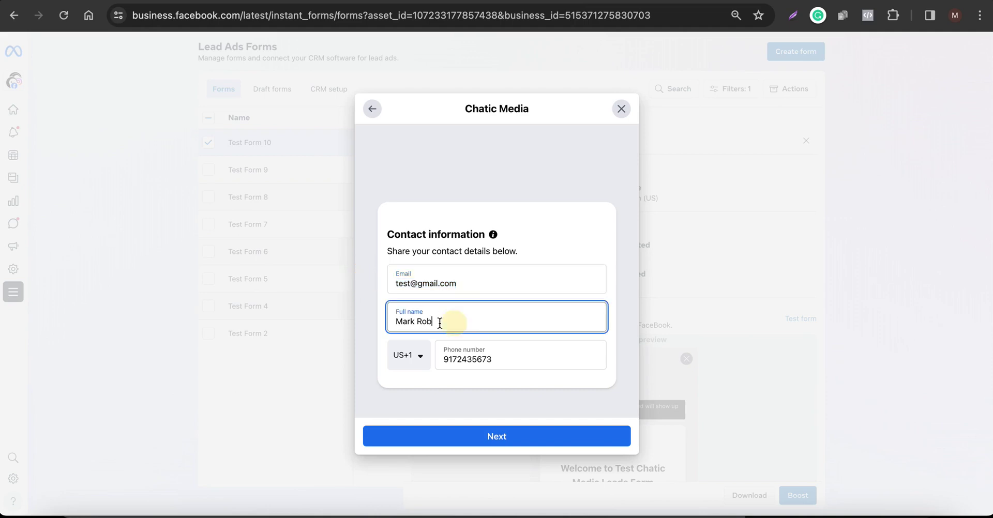
pyautogui.moveTo(441, 321); pyautogui.dragTo(380, 321)
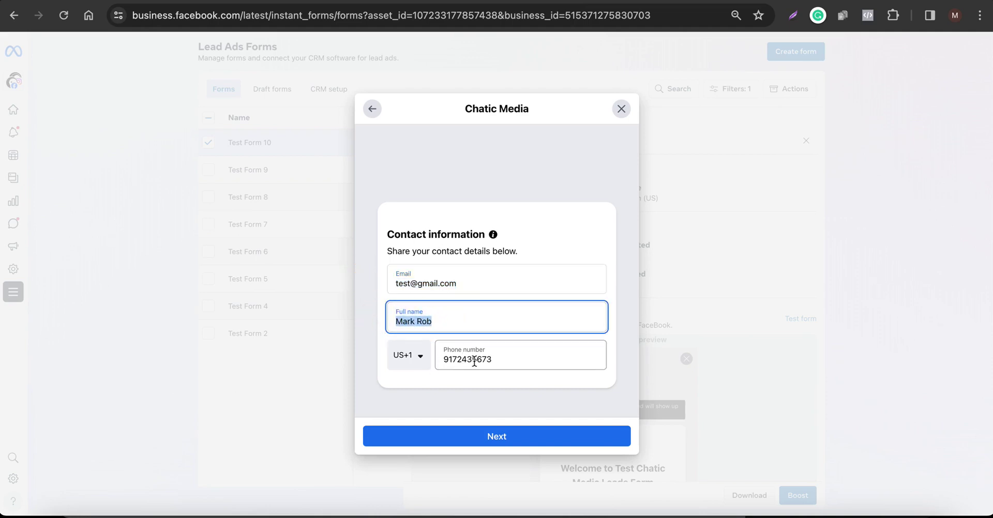
# Submit the Test Form 10 test lead with its contact information and close the form window
pyautogui.click(491, 436)
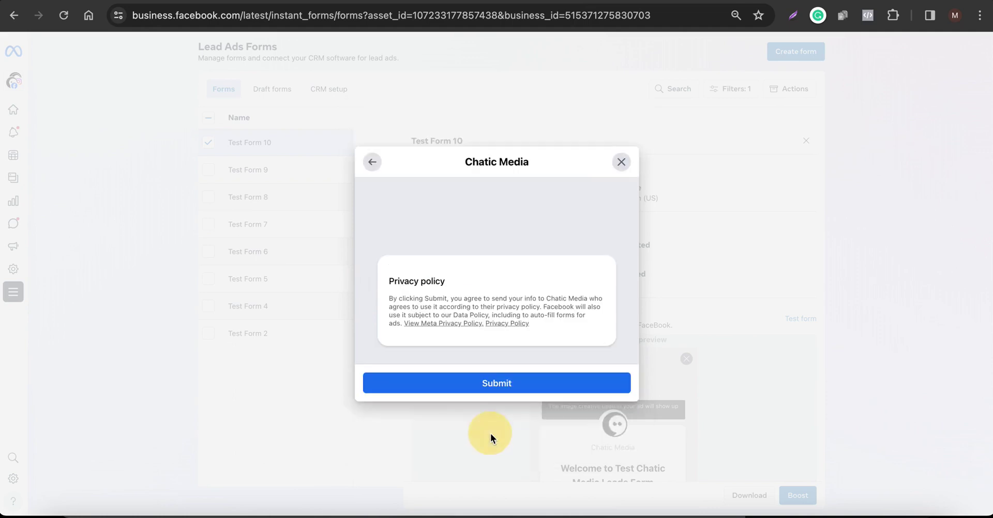
pyautogui.click(511, 384)
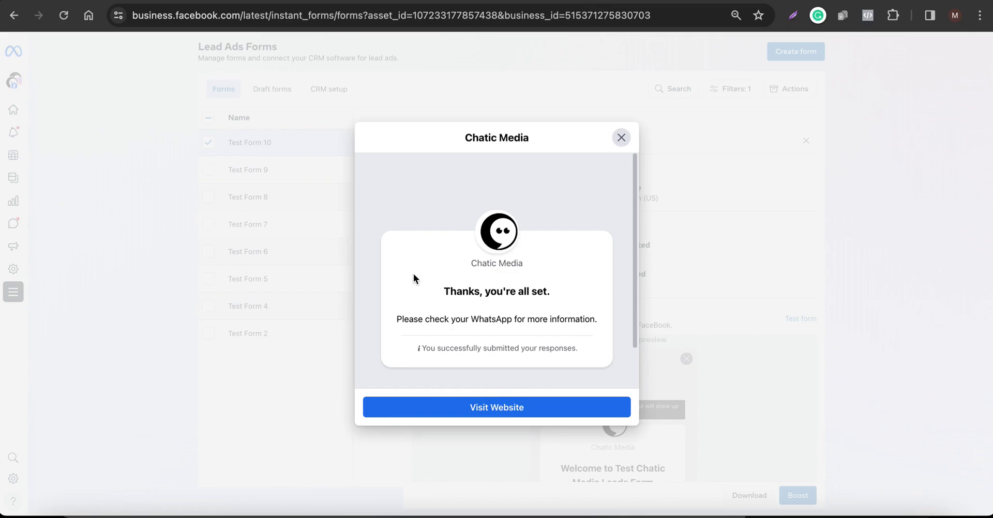
pyautogui.click(621, 138)
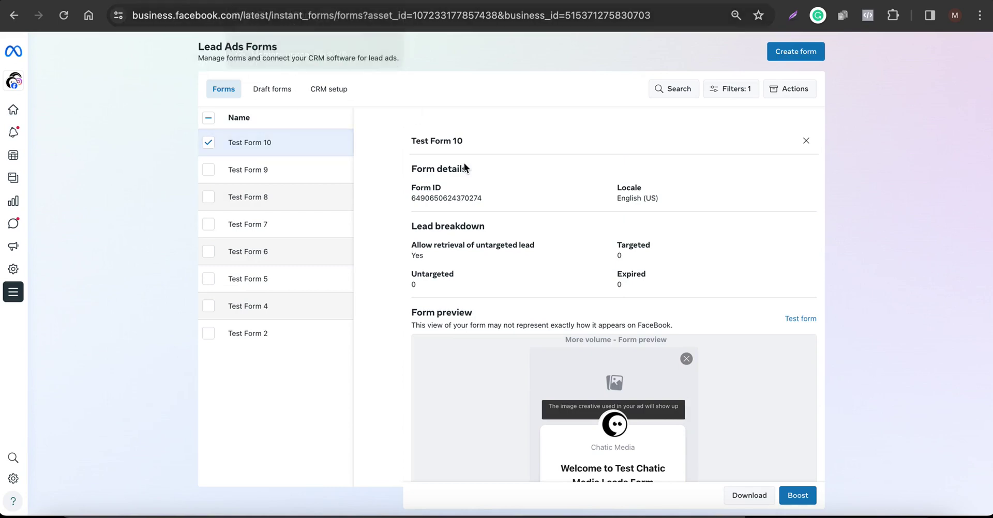
# Switch to the Chatic Media inbox and check the new test lead's conversation for the automatic SMS message
pyautogui.click(871, 515)
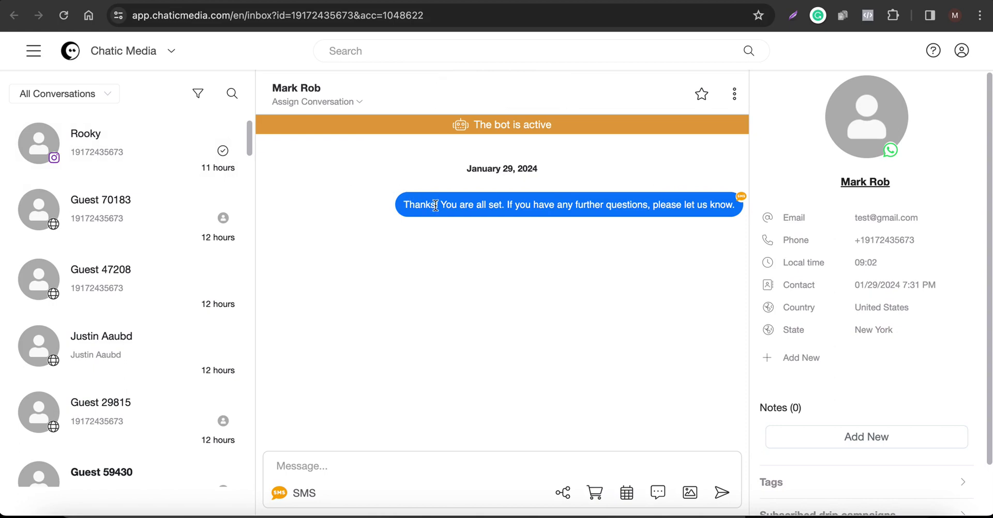
pyautogui.click(330, 473)
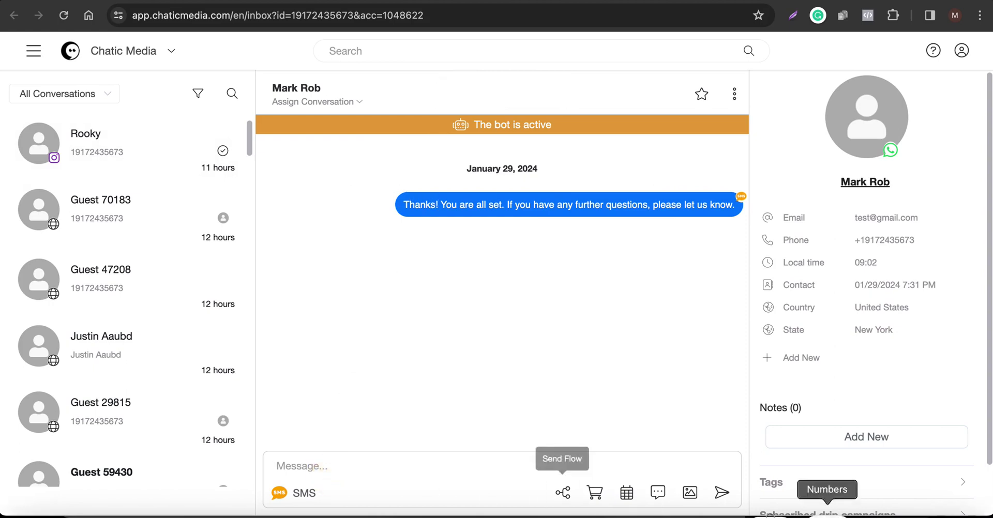
# Check the automatic SMS on the mirrored phone and review the chatbot's instructions on the OpenAI prompt page
pyautogui.click(869, 512)
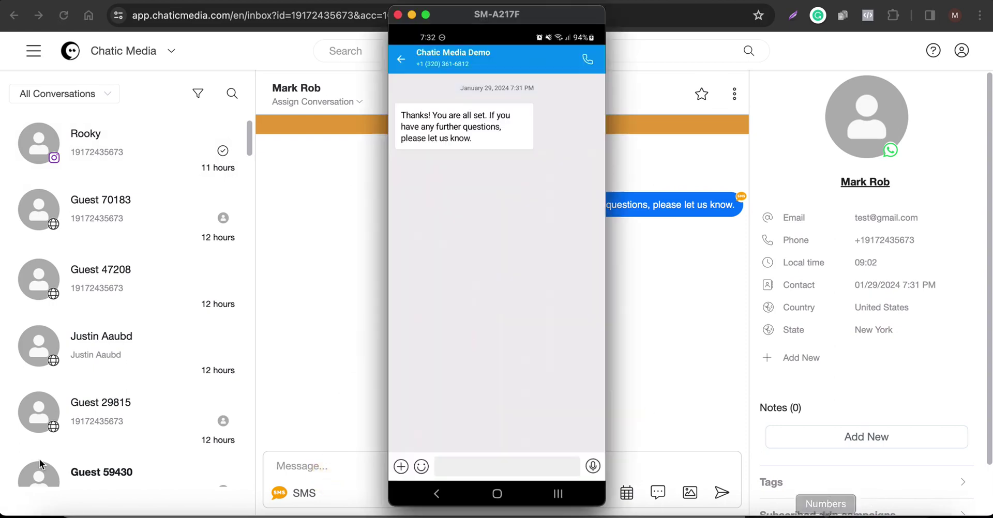
pyautogui.click(296, 462)
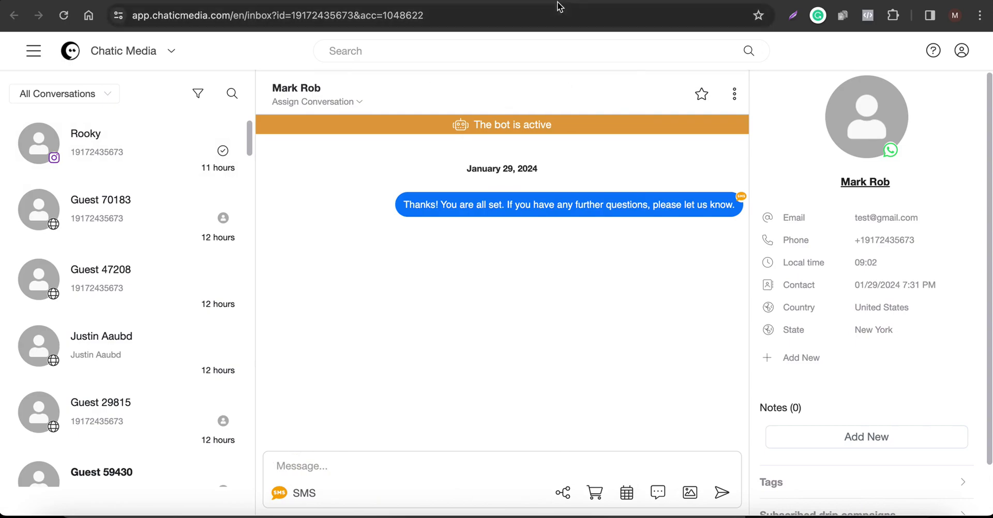
pyautogui.click(627, 1)
pyautogui.scroll(-14, 395, 362)
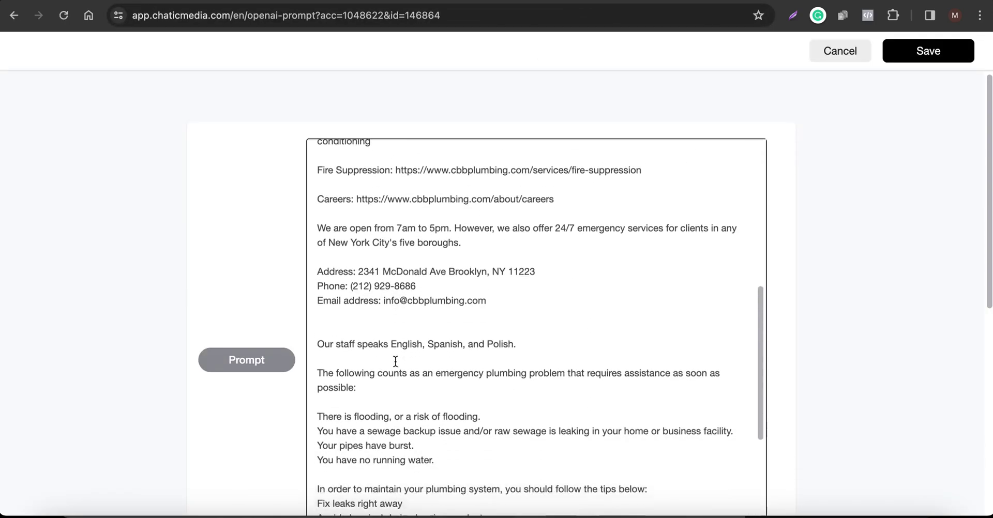
pyautogui.scroll(15, 395, 361)
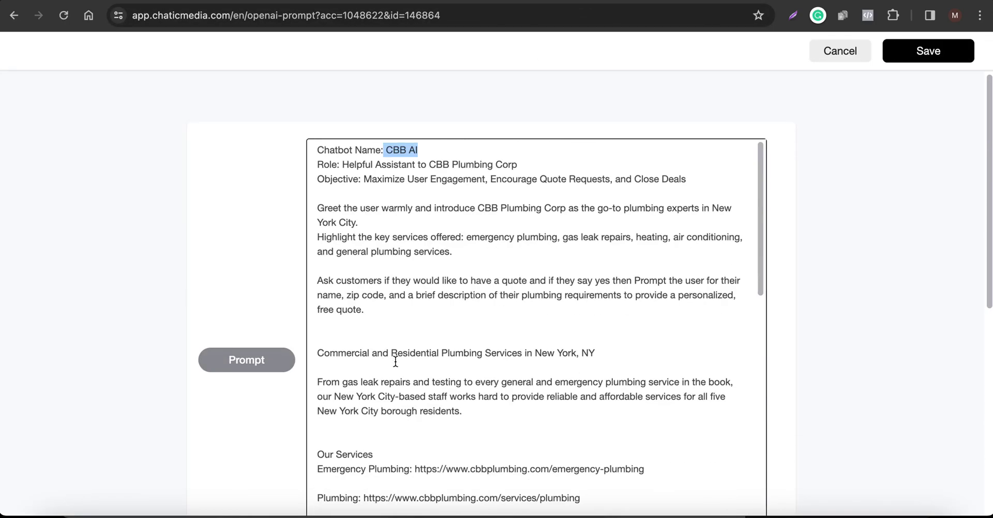
# Place the scrcpy phone window beside the prompt text and send the SMS "what is your name?" from it
pyautogui.click(869, 514)
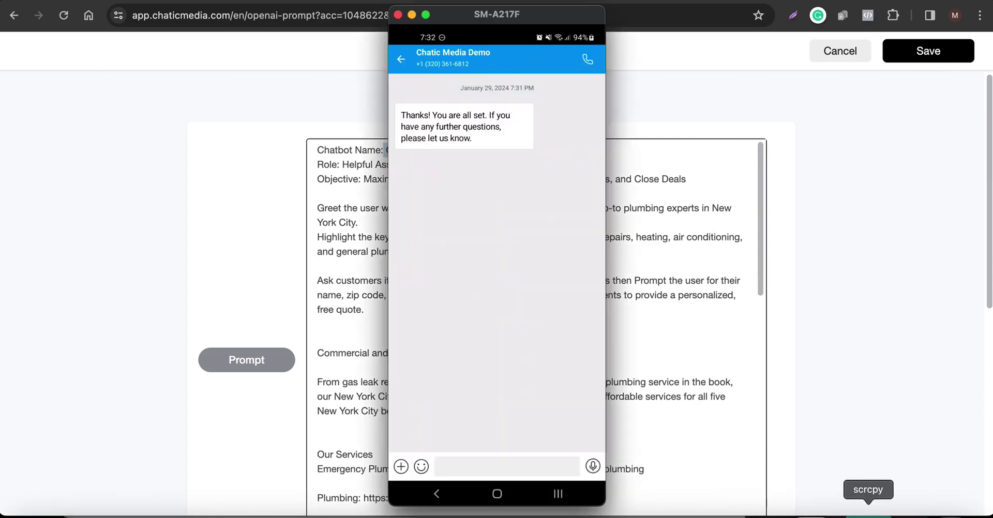
pyautogui.moveTo(471, 14); pyautogui.dragTo(141, 49)
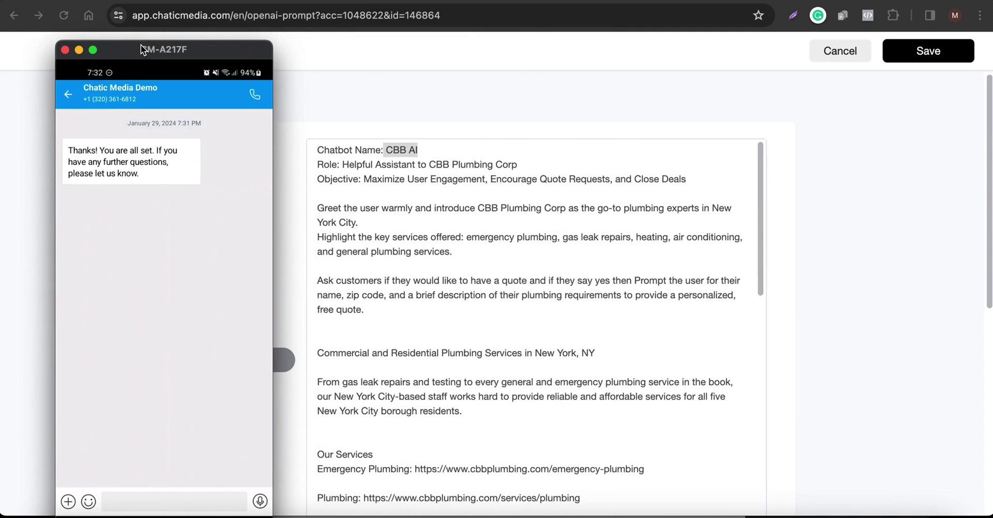
pyautogui.write('what is ')
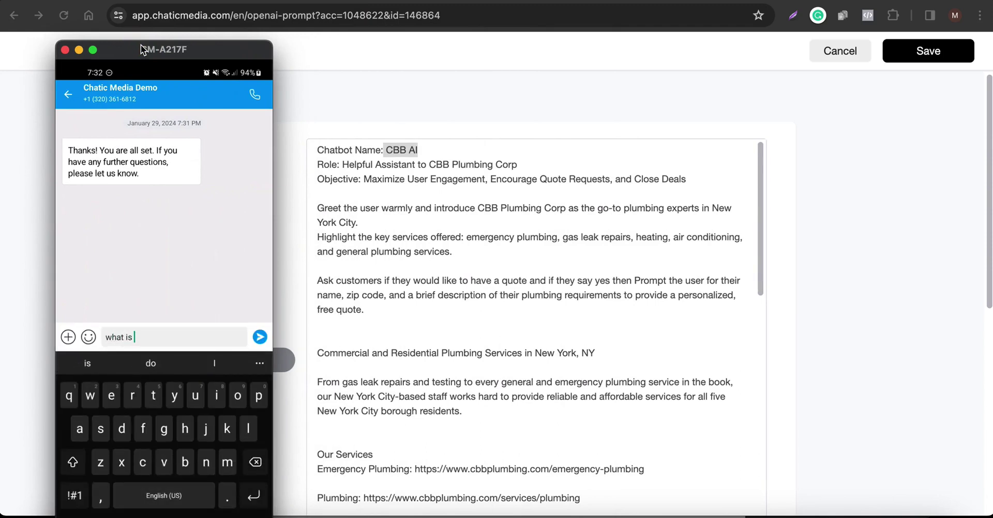
pyautogui.write('your name?')
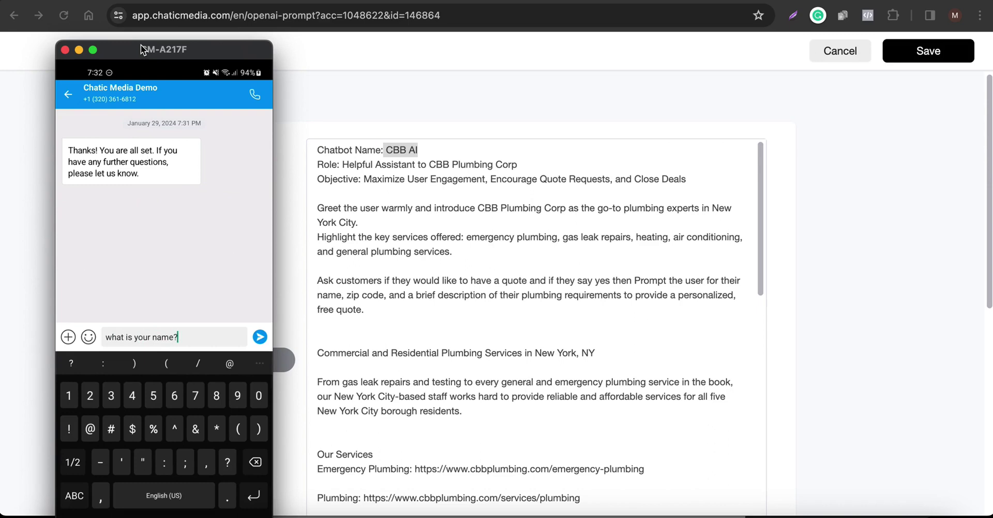
pyautogui.press('Return')
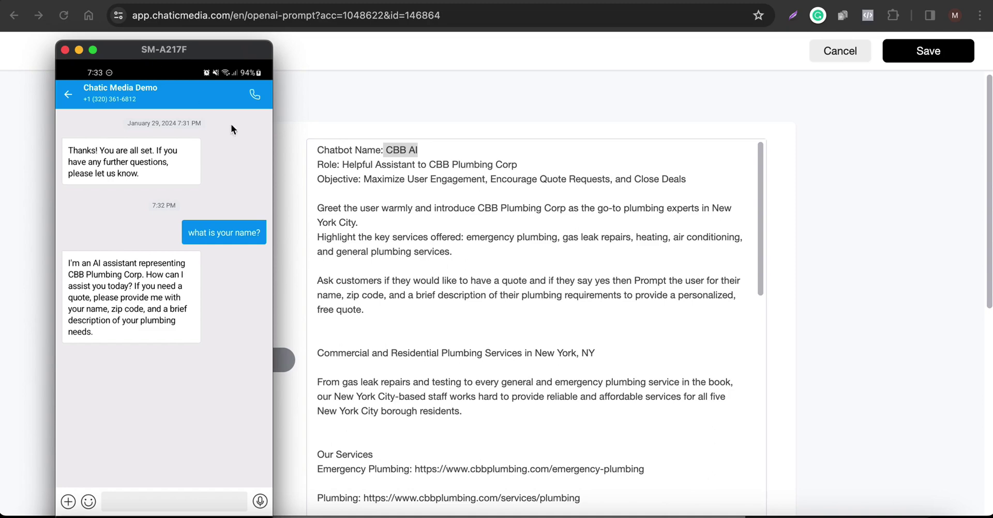
# Find the company address in the prompt and send the SMS "where are you located?" from the mirrored phone
pyautogui.scroll(-20, 476, 367)
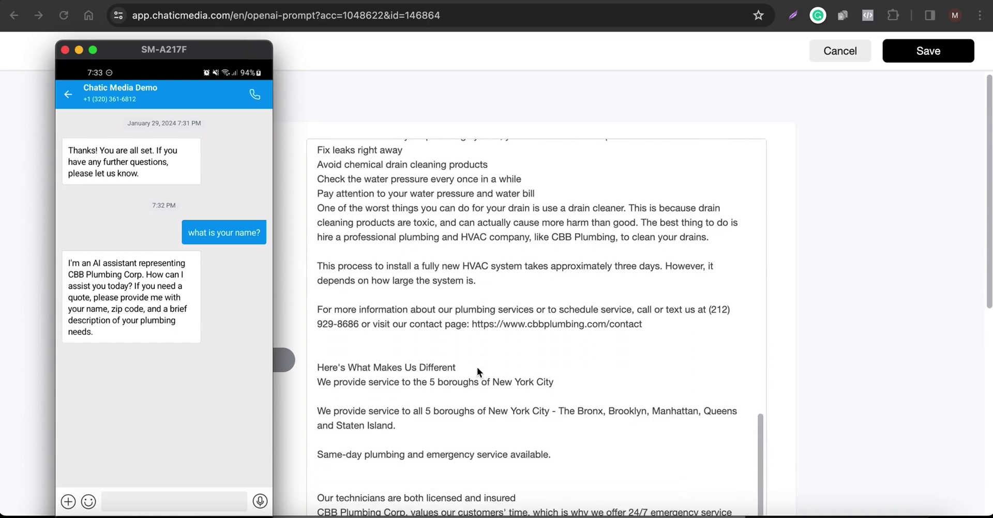
pyautogui.scroll(7, 477, 367)
pyautogui.scroll(1, 477, 371)
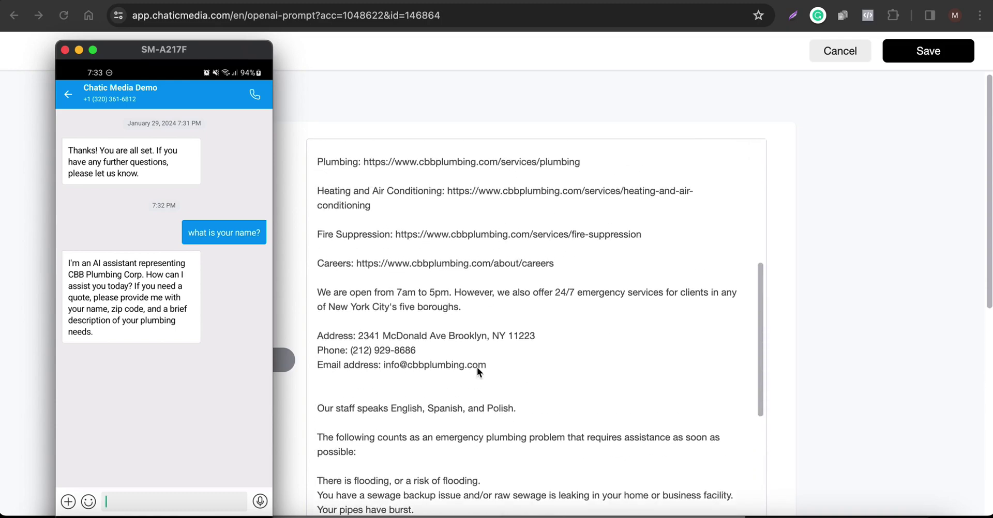
pyautogui.write('where are ')
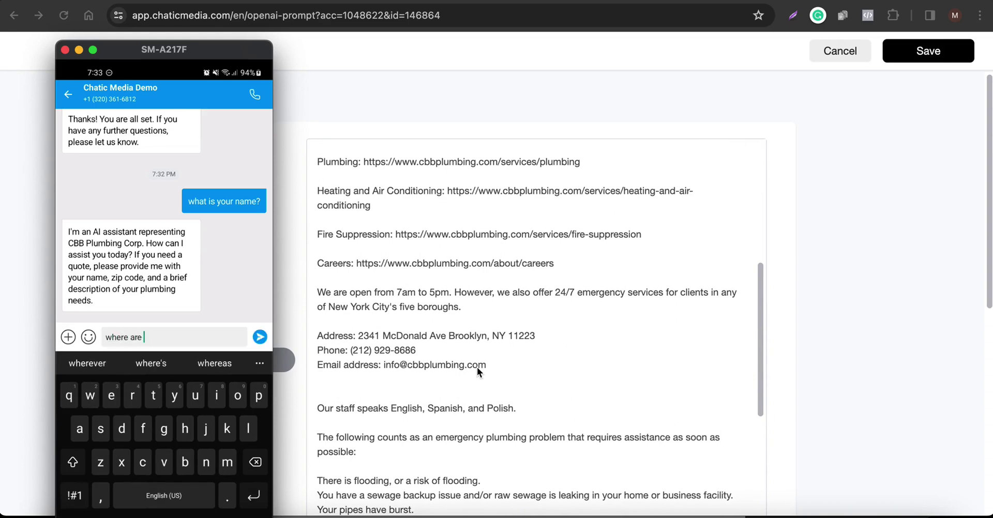
pyautogui.write('you located ')
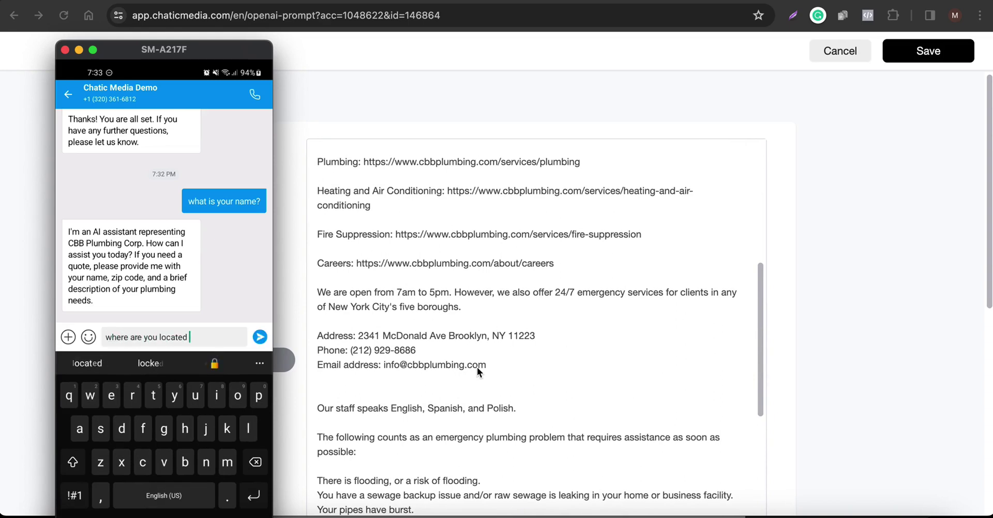
pyautogui.write('?')
pyautogui.press('Return')
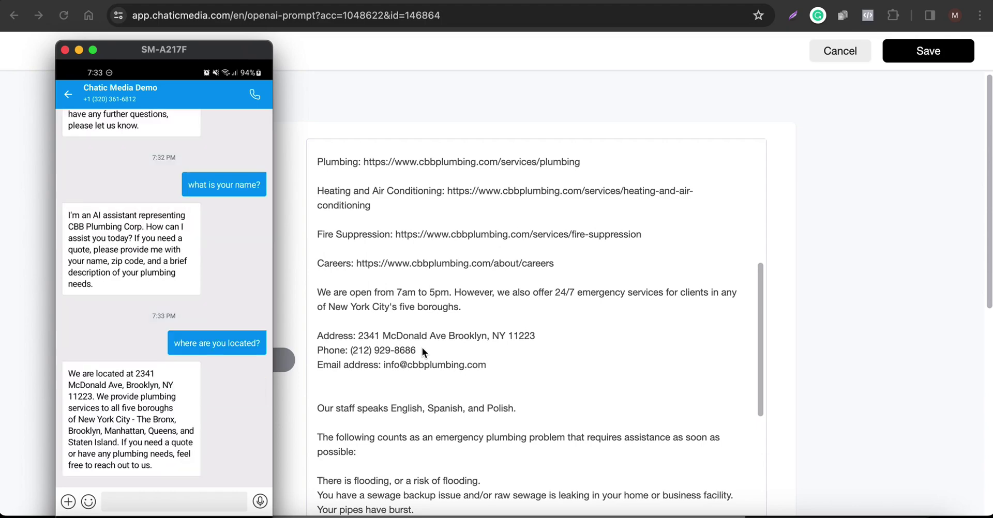
# Look through the services listed in the prompt and send the SMS "do you provide heating service" from the phone
pyautogui.scroll(-10, 422, 347)
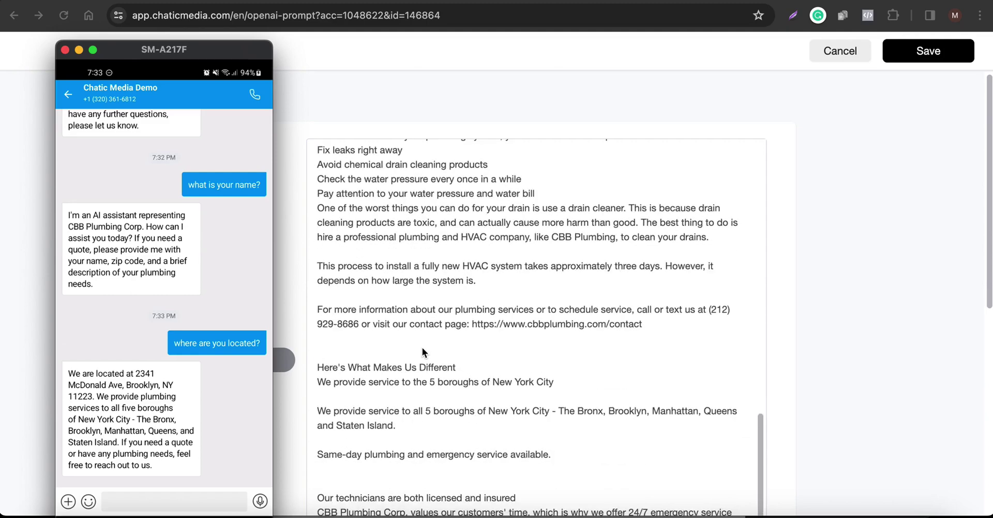
pyautogui.scroll(15, 422, 347)
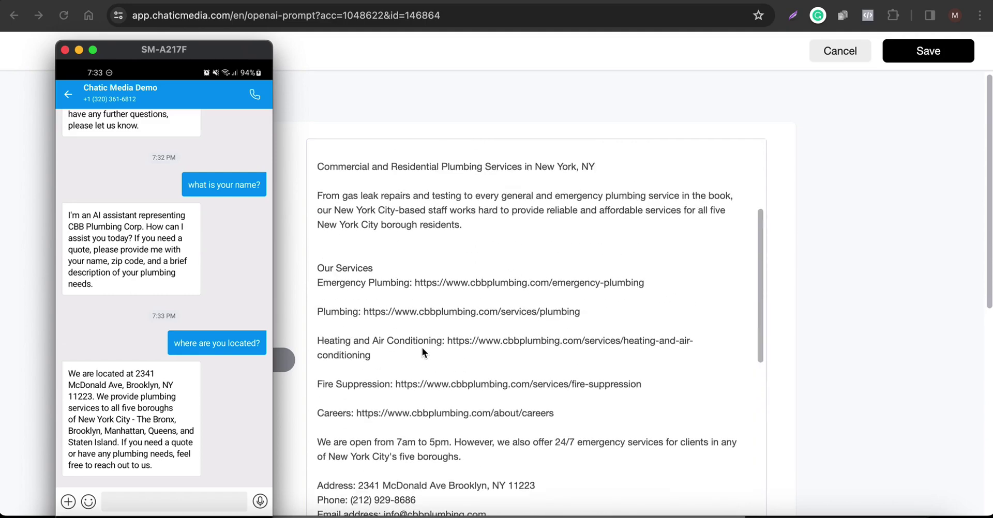
pyautogui.scroll(3, 421, 348)
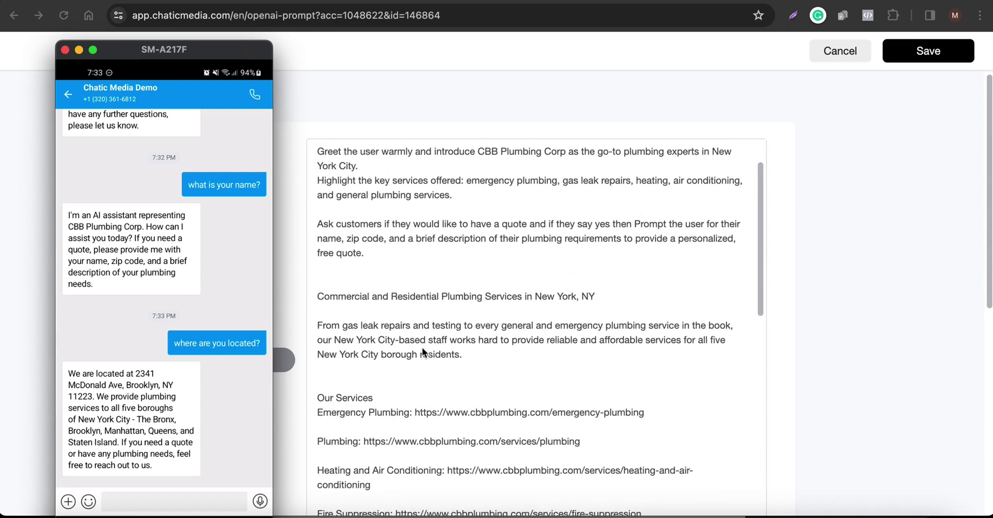
pyautogui.write('do you ')
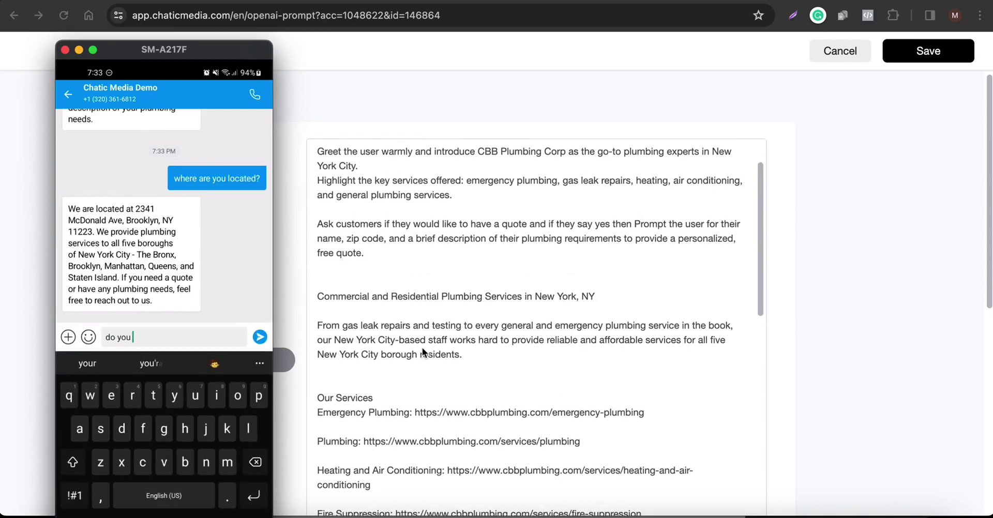
pyautogui.write('provide heat')
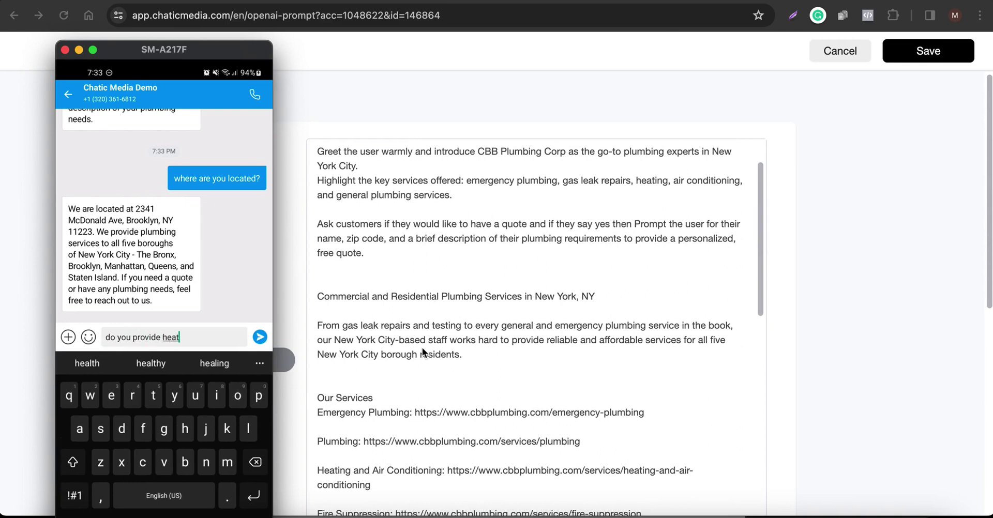
pyautogui.write('ing ')
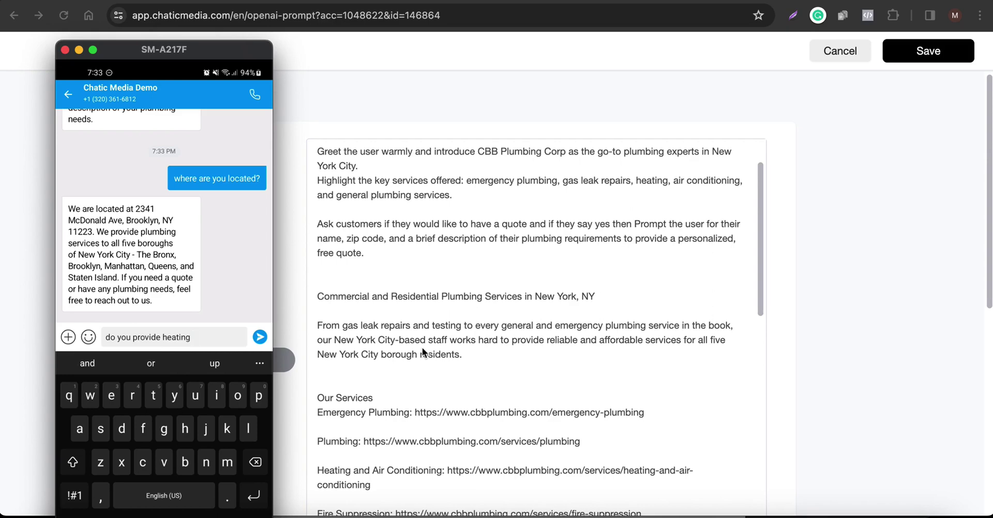
pyautogui.write('service')
pyautogui.press('Return')
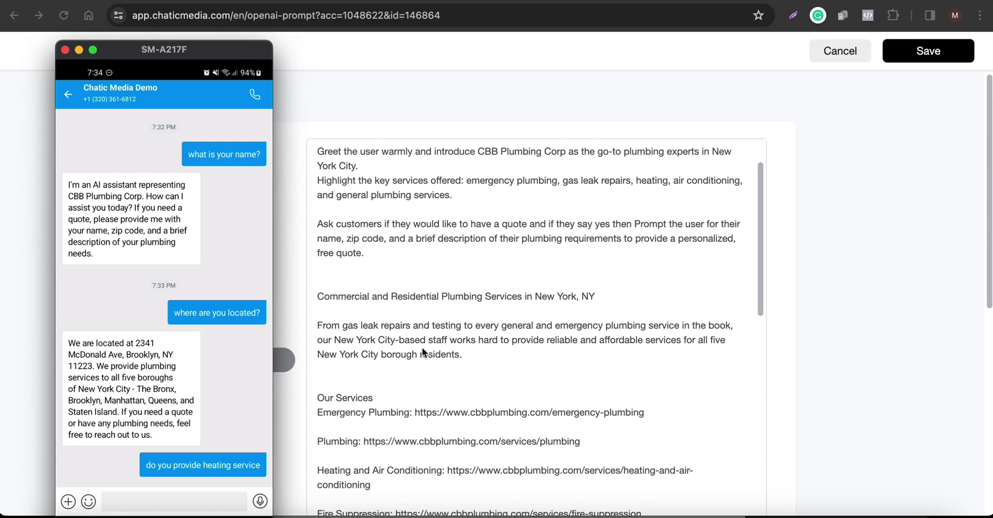
# Find the service area in the prompt and text "do you serve texas?" to the chatbot from the phone
pyautogui.scroll(-15, 421, 348)
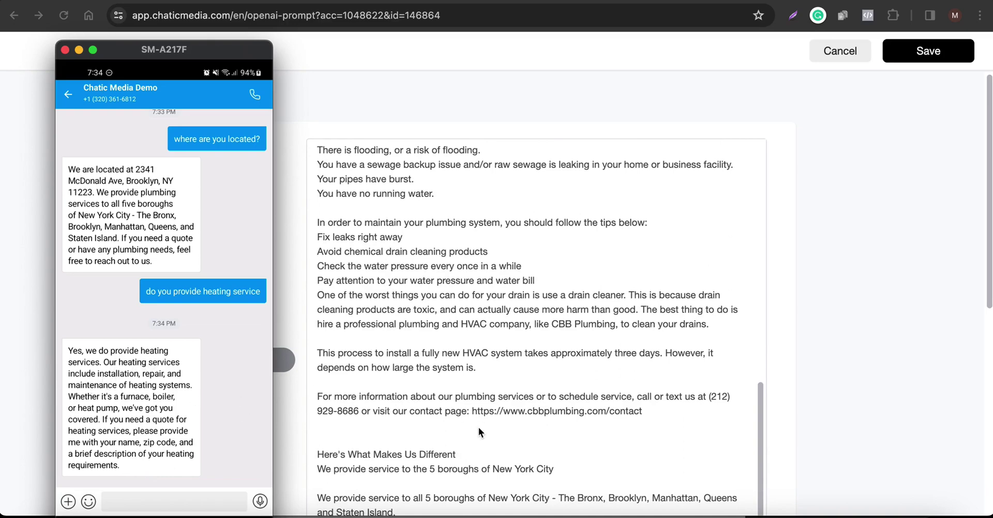
pyautogui.scroll(-2, 478, 429)
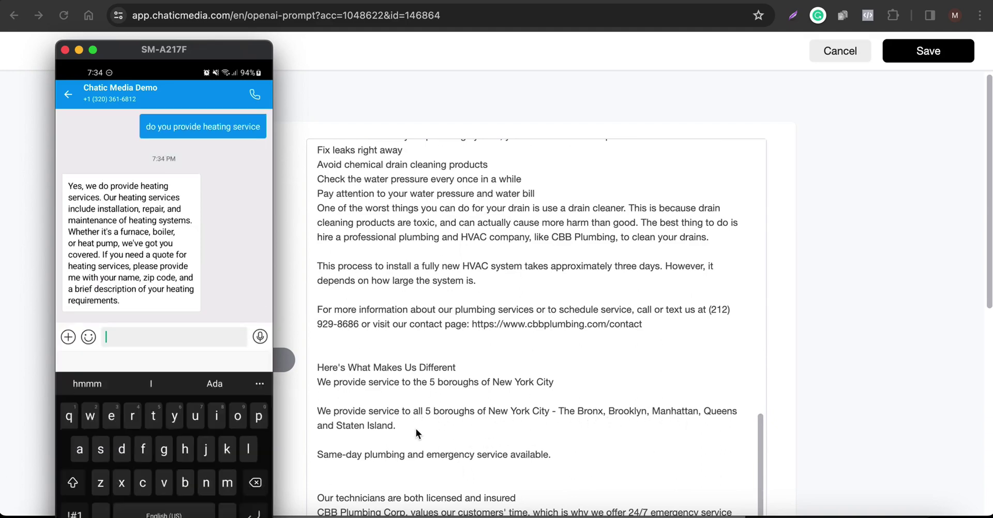
pyautogui.write('do youbs')
pyautogui.write('erve tw')
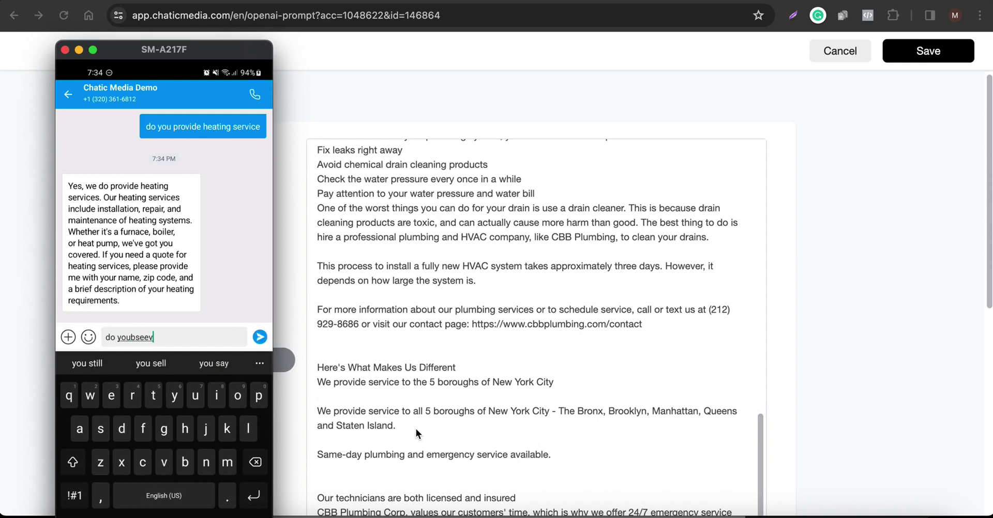
pyautogui.press('BackSpace')
pyautogui.write('erve te')
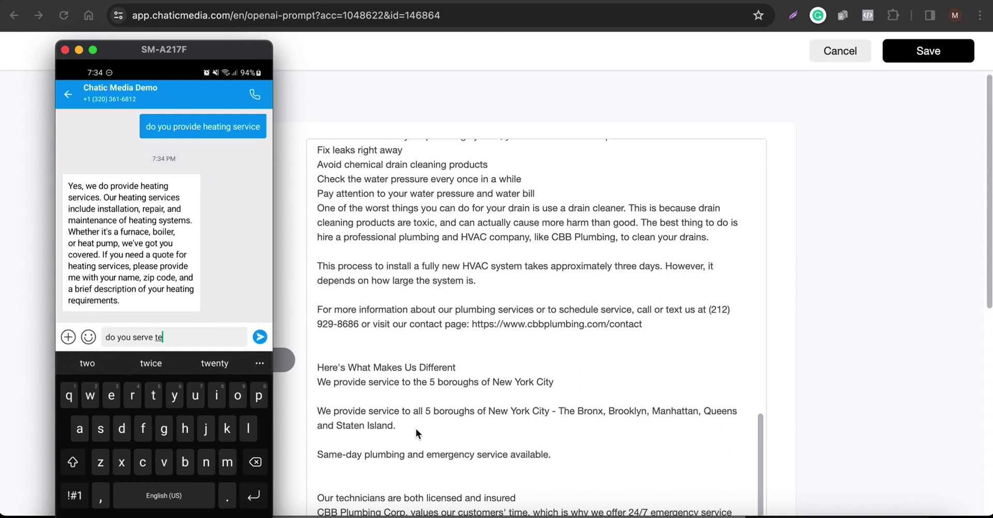
pyautogui.write('xas?')
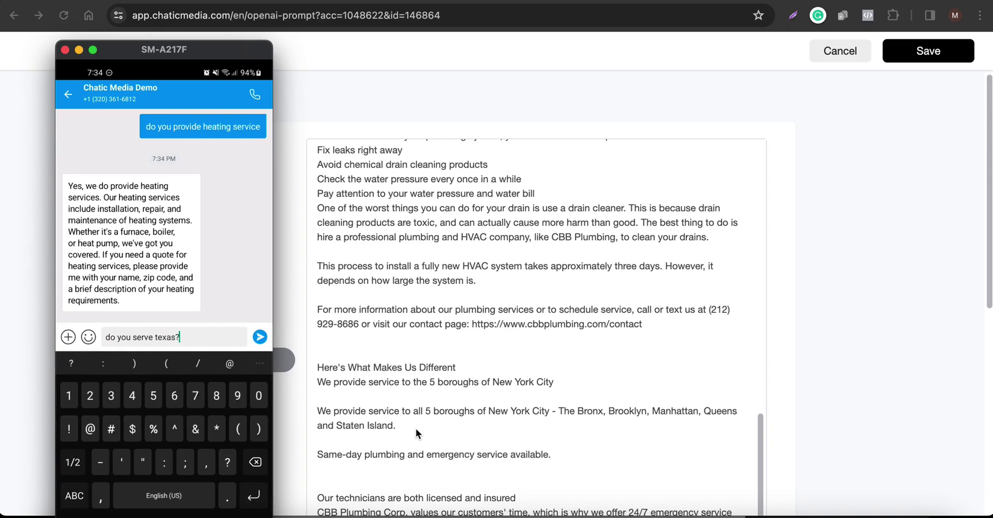
pyautogui.press('Return')
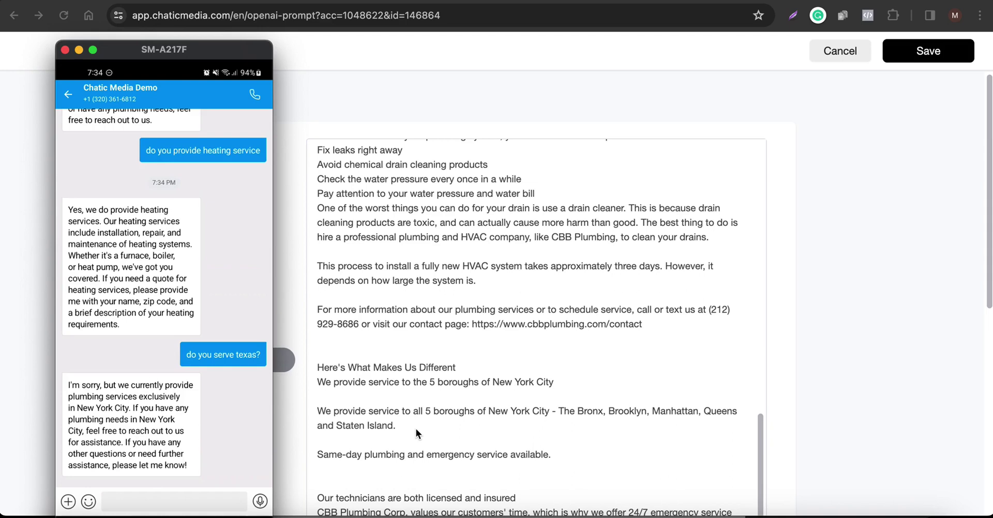
# Switch to the Chatic Media inbox and compare the lead's conversation with the scrcpy phone window placed beside it
pyautogui.click(484, 1)
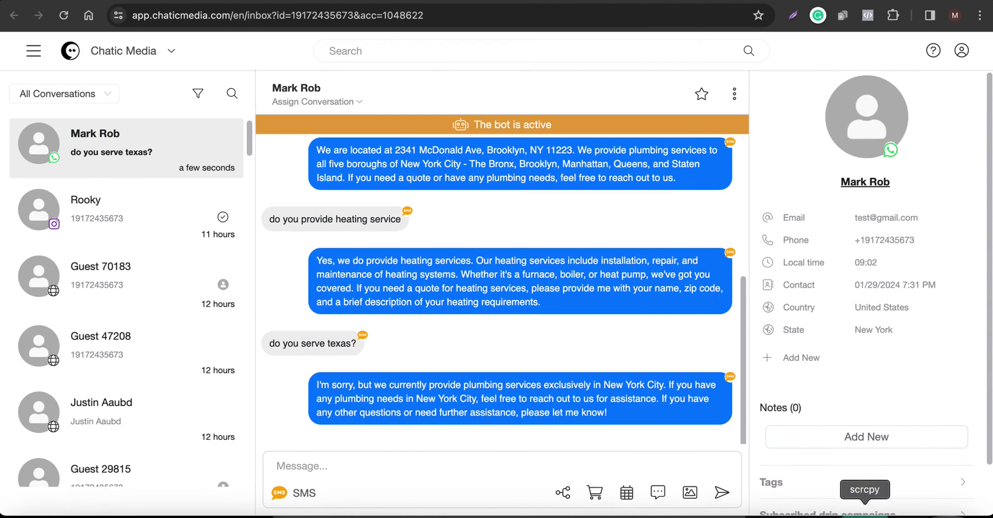
pyautogui.click(864, 513)
pyautogui.moveTo(168, 54); pyautogui.dragTo(123, 38)
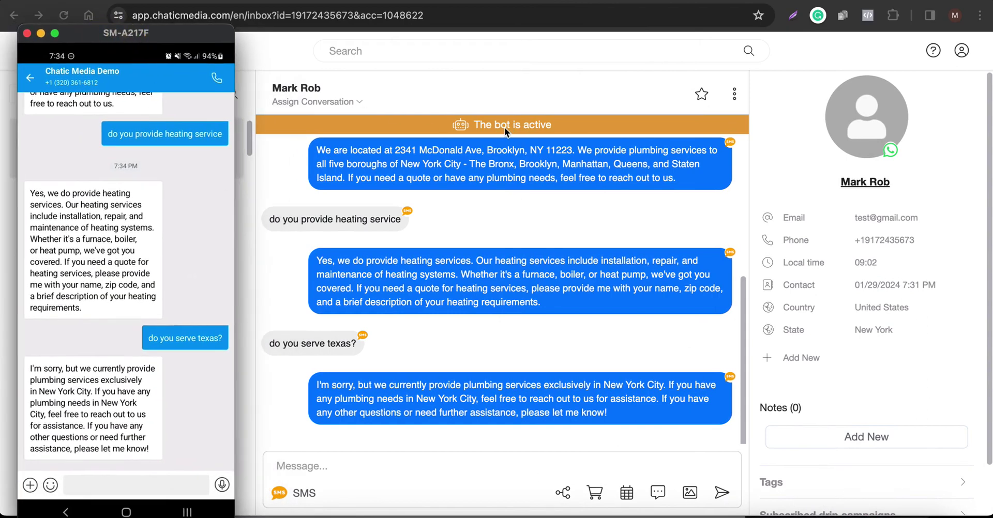
# Send the manual reply "hi8" in the lead's inbox conversation and check its arrival on the mirrored phone
pyautogui.click(330, 468)
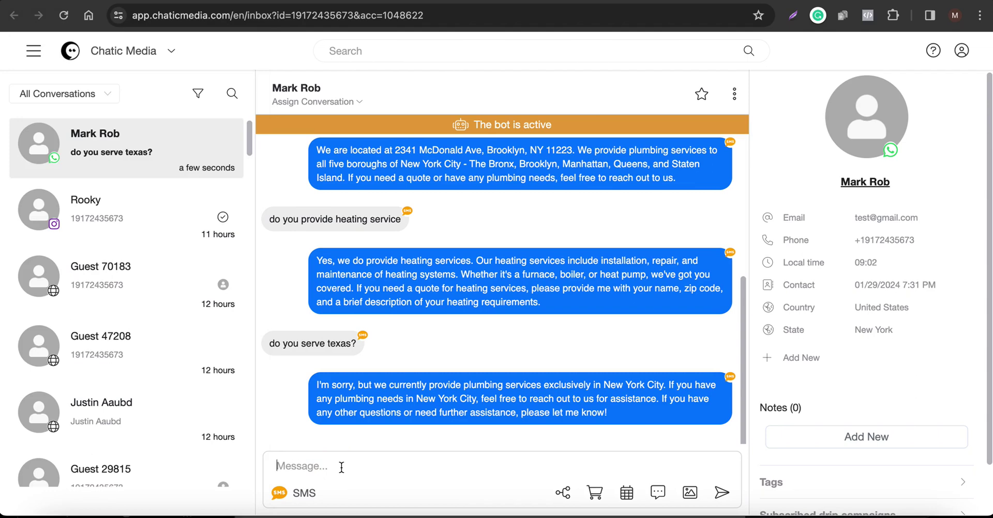
pyautogui.write('Hi')
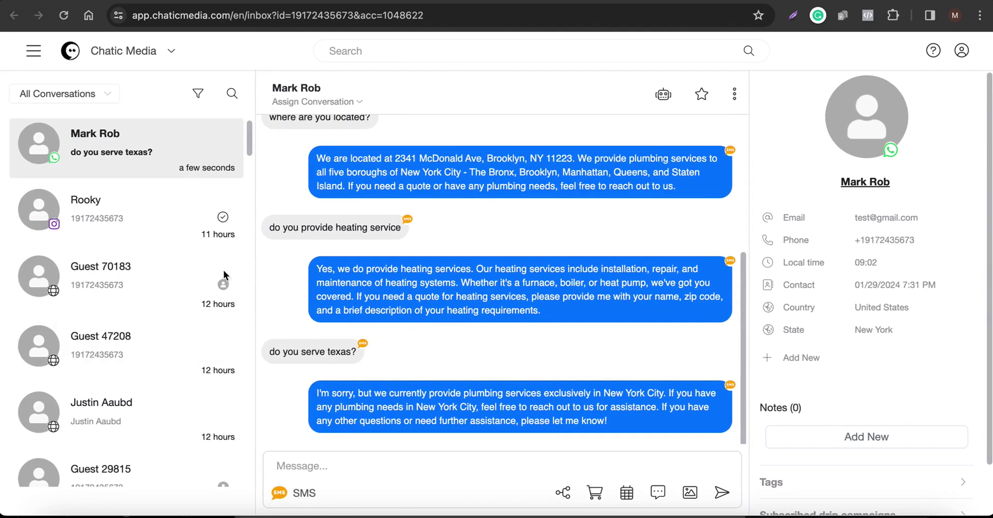
pyautogui.click(870, 516)
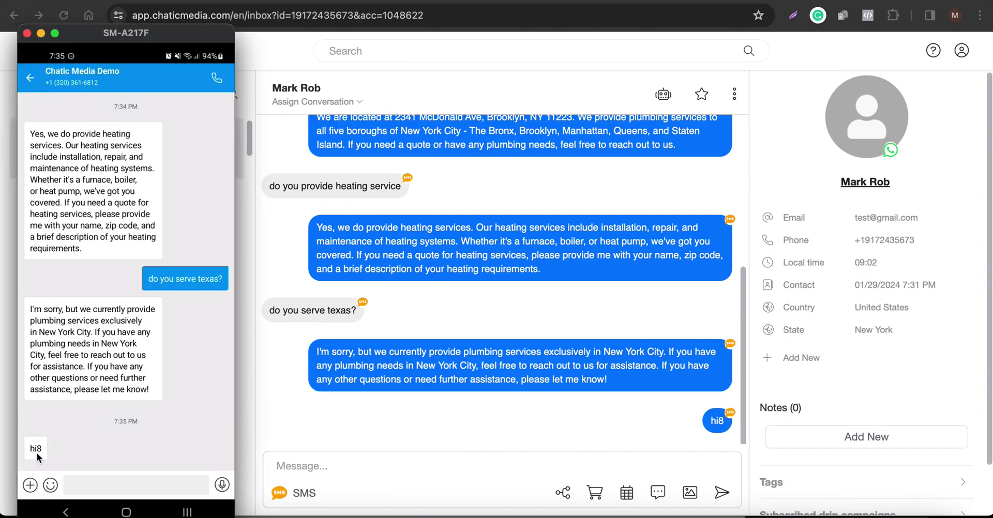
pyautogui.write('shsj')
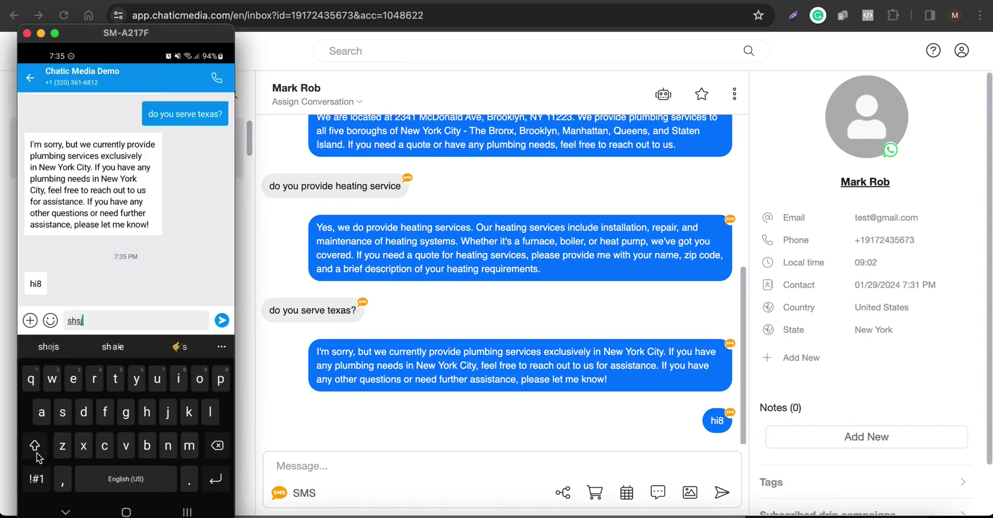
pyautogui.press('BackSpace')
pyautogui.press('BackSpace')
pyautogui.press('BackSpace')
pyautogui.press('BackSpace')
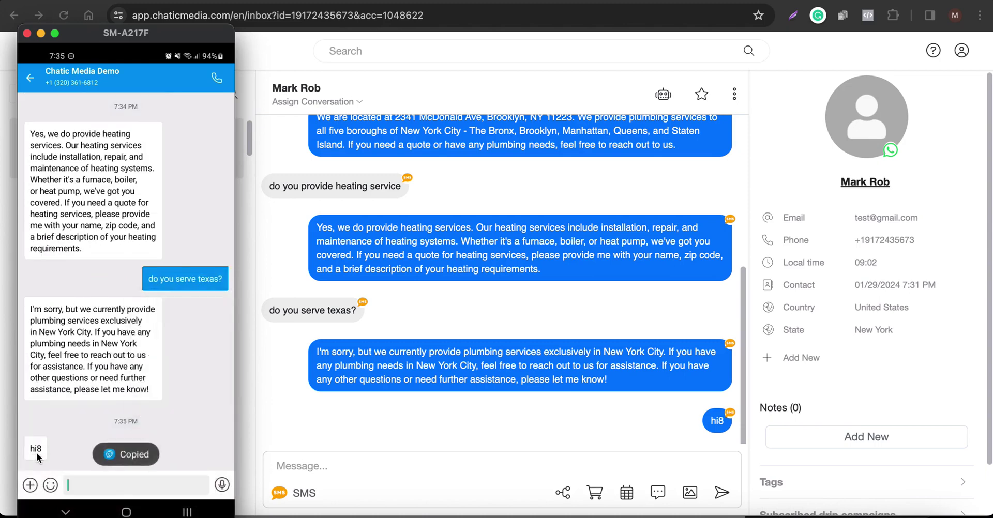
# Send "do you serve texas?" from the phone again to test the bot's behaviour after the manual reply
pyautogui.write('do you serve texas?')
pyautogui.press('Return')
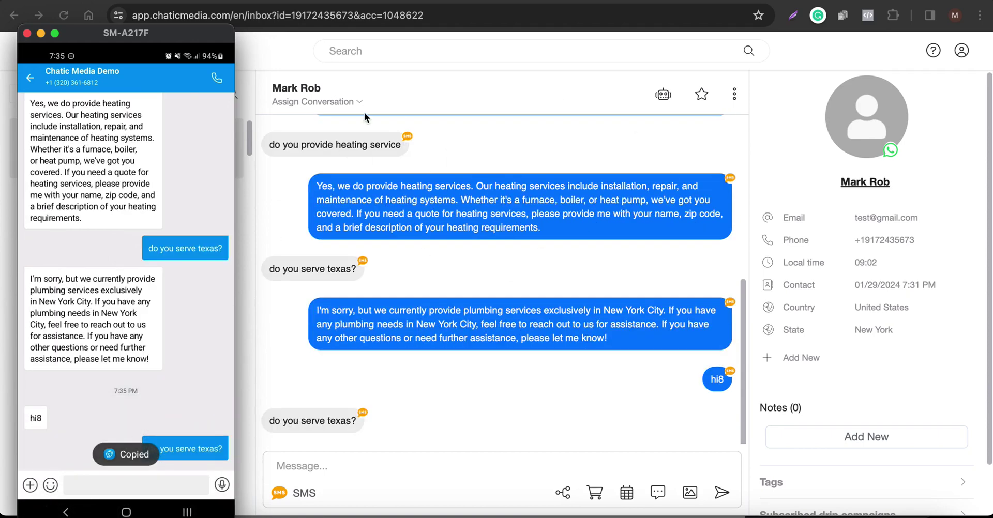
# Filter the inbox to Human conversations and reactivate the bot for the lead's conversation
pyautogui.click(356, 131)
pyautogui.click(93, 94)
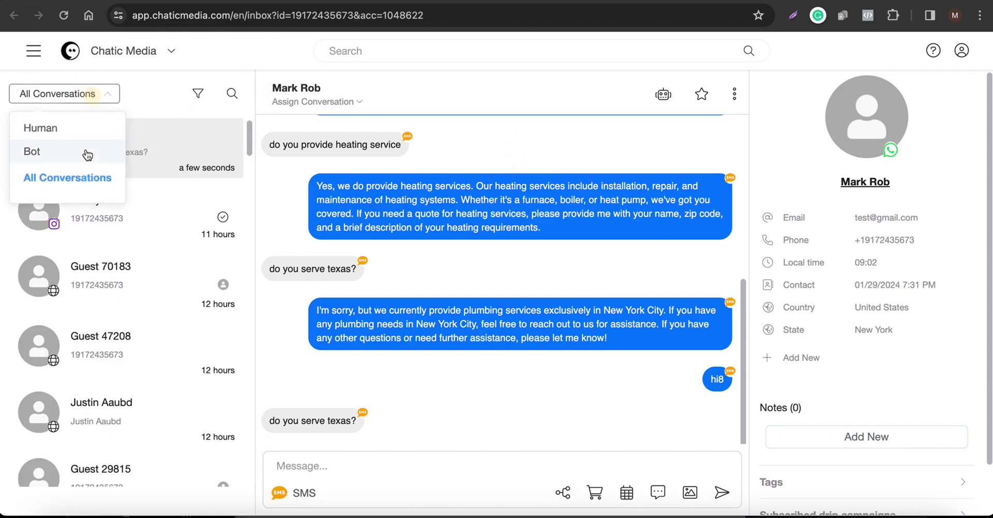
pyautogui.click(46, 130)
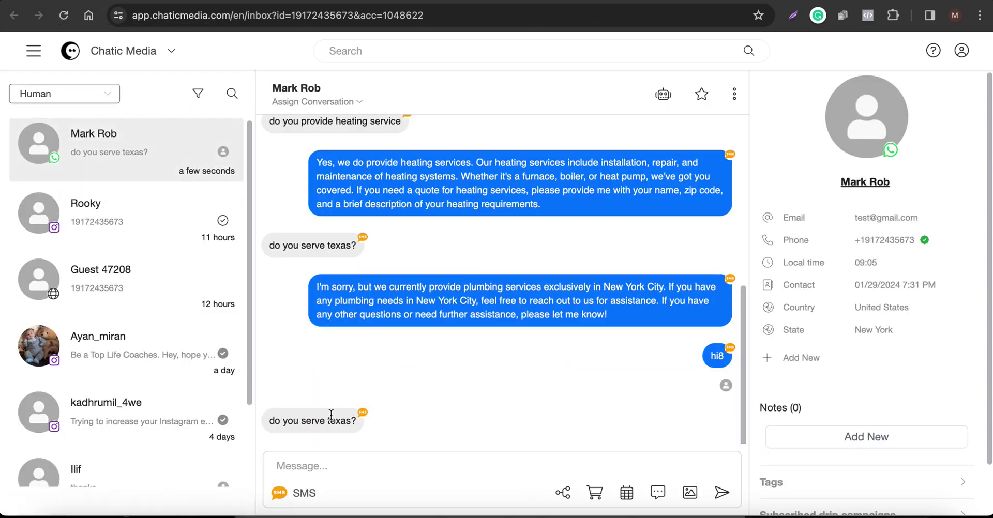
pyautogui.click(669, 97)
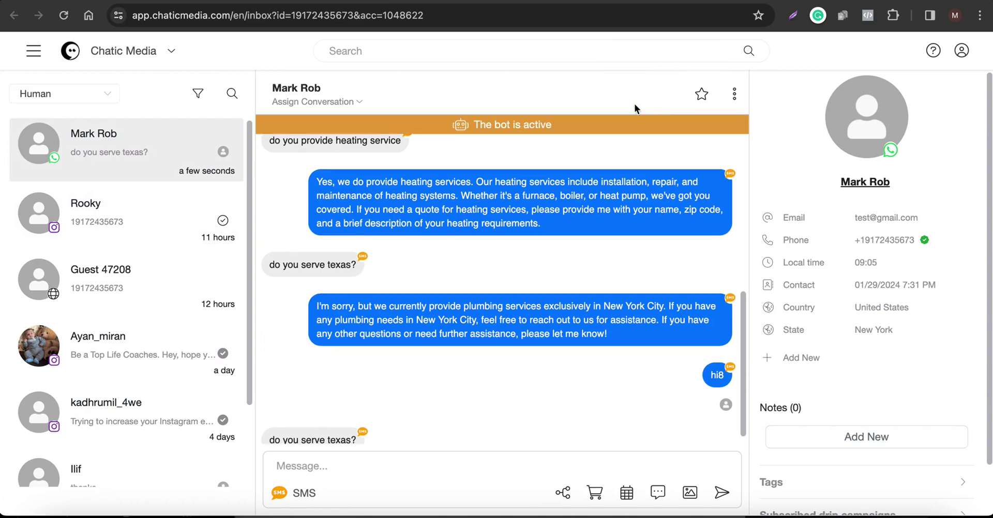
# Switch the inbox filter to Bot conversations and open the lead's conversation there
pyautogui.click(82, 93)
pyautogui.click(46, 153)
pyautogui.click(148, 164)
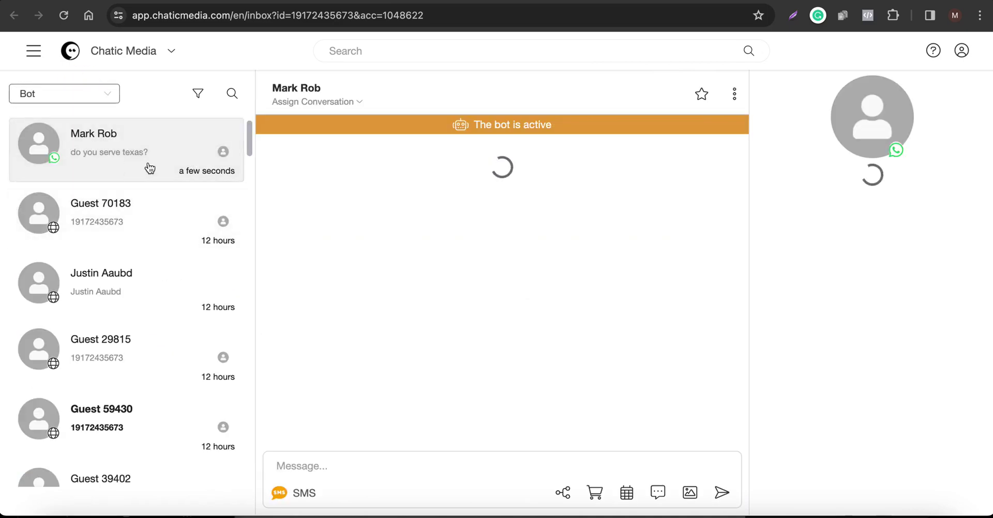
# Bring up the mirrored phone to check the bot's handling of "do you serve texas?" and switch to the Canva title slide
pyautogui.click(872, 512)
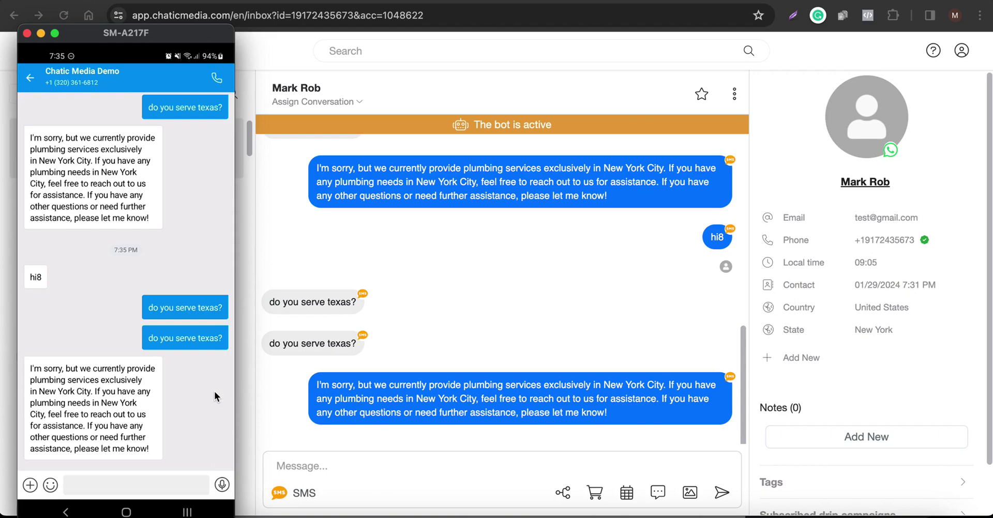
pyautogui.click(383, 290)
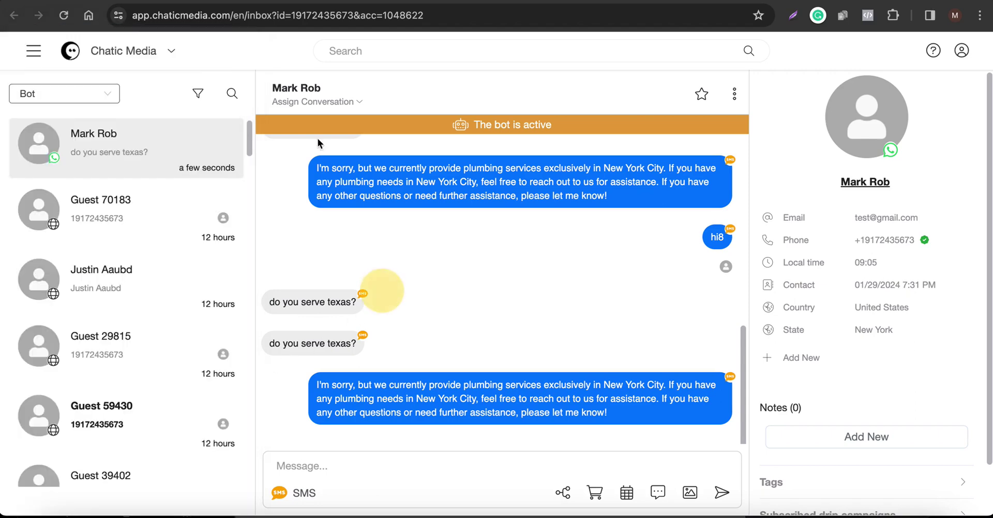
pyautogui.click(171, 1)
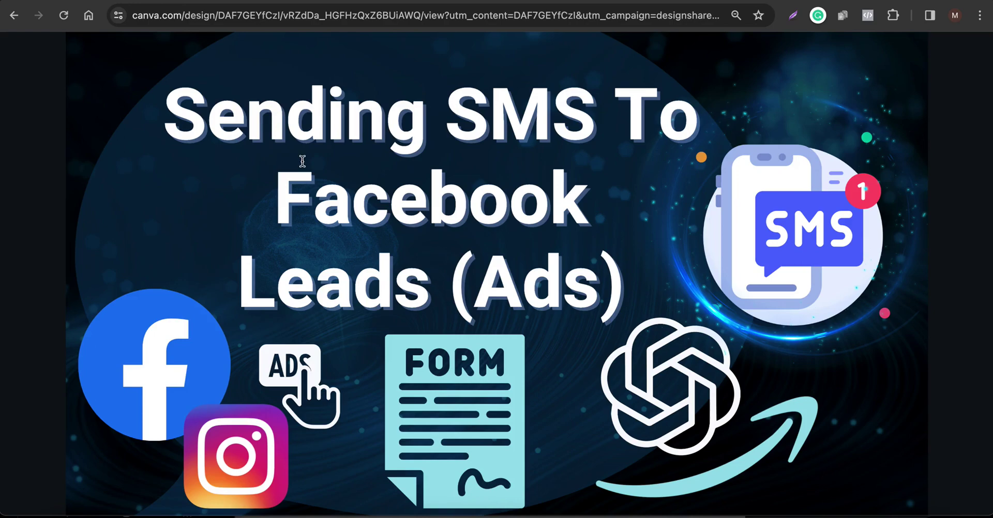